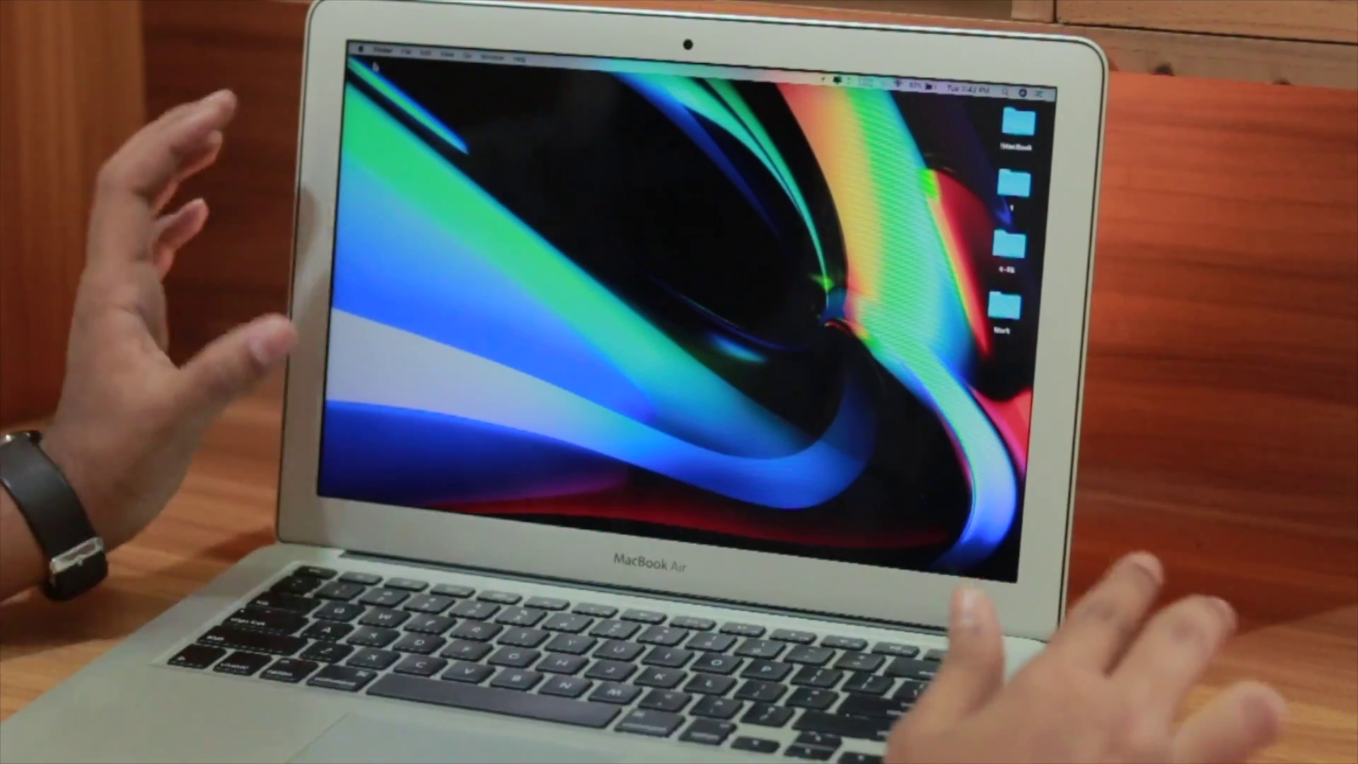
Open About This Mac to check the Mac's system specifications
click(361, 49)
click(374, 66)
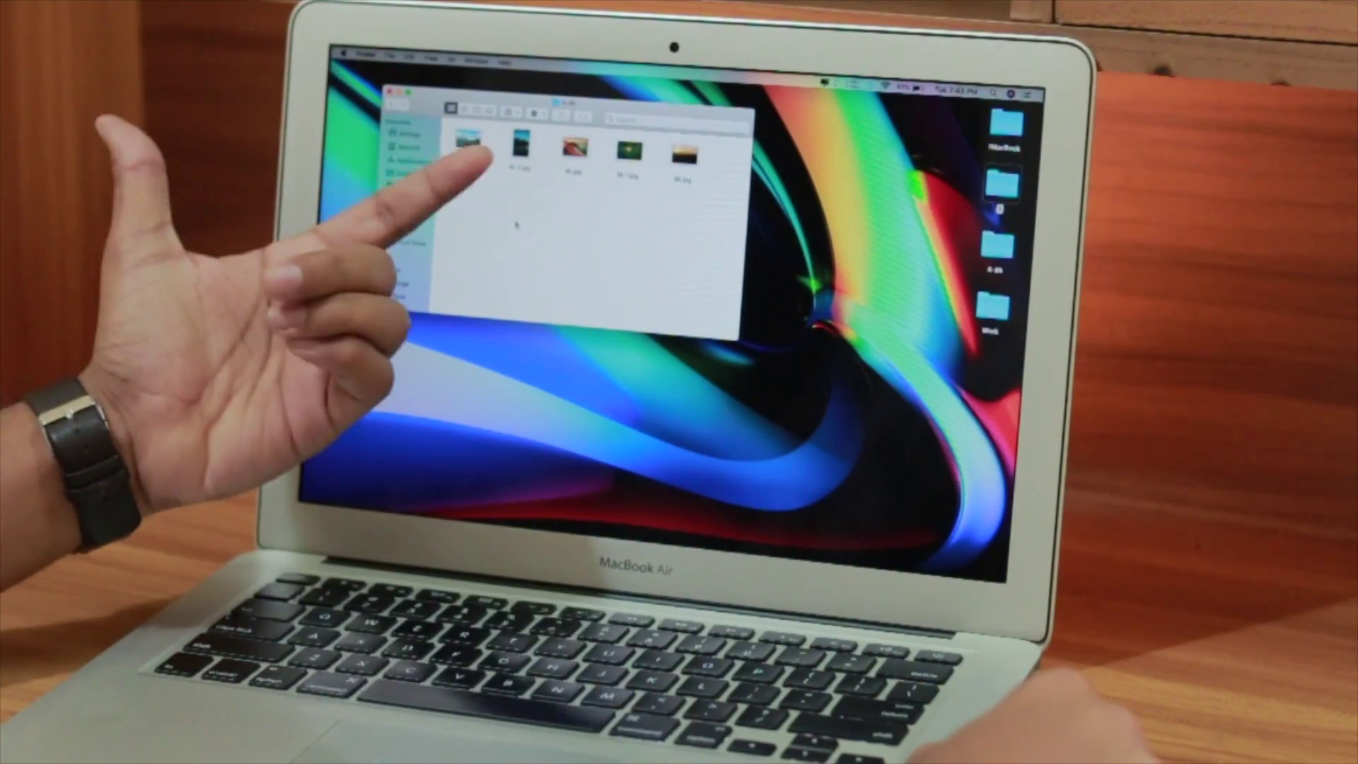
Select all five photos in the folder and open them with Adobe Photoshop 2020
mouse_move(822, 524)
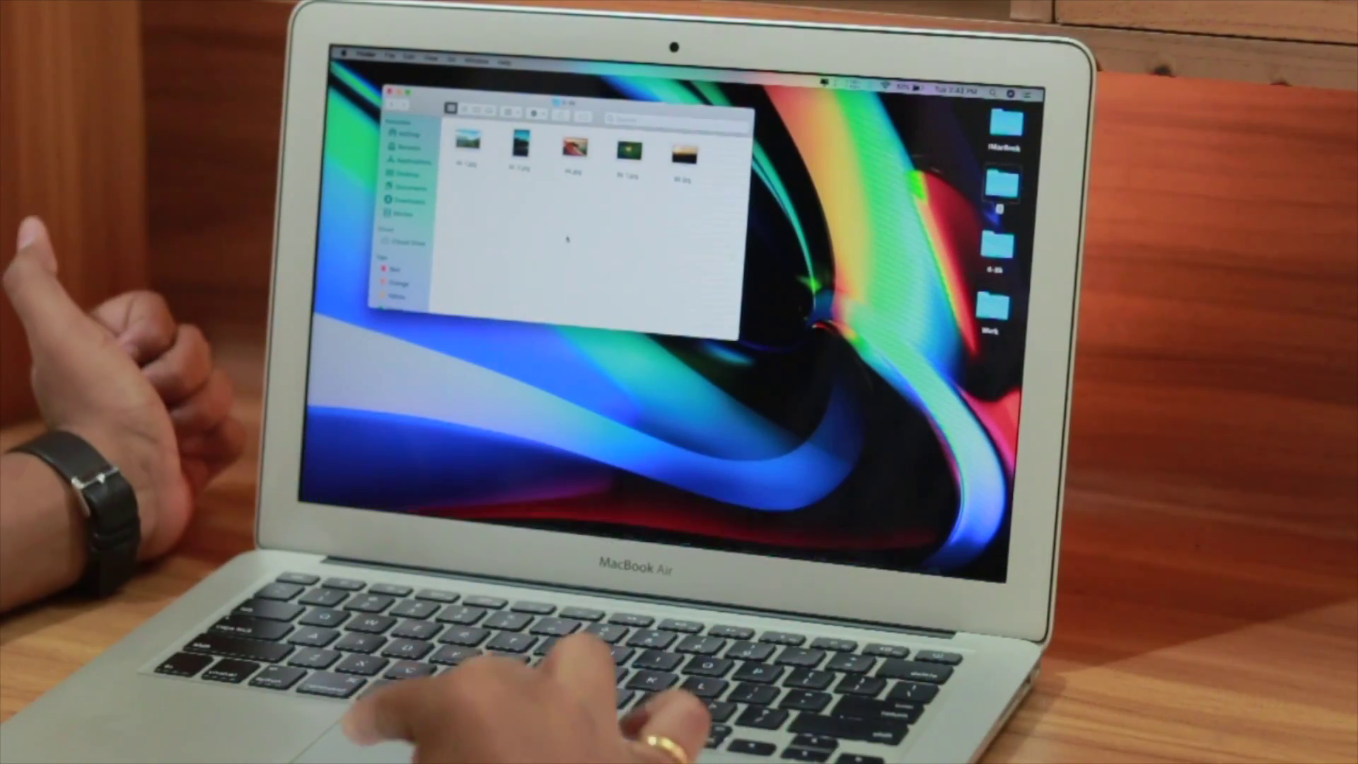
key(super+a)
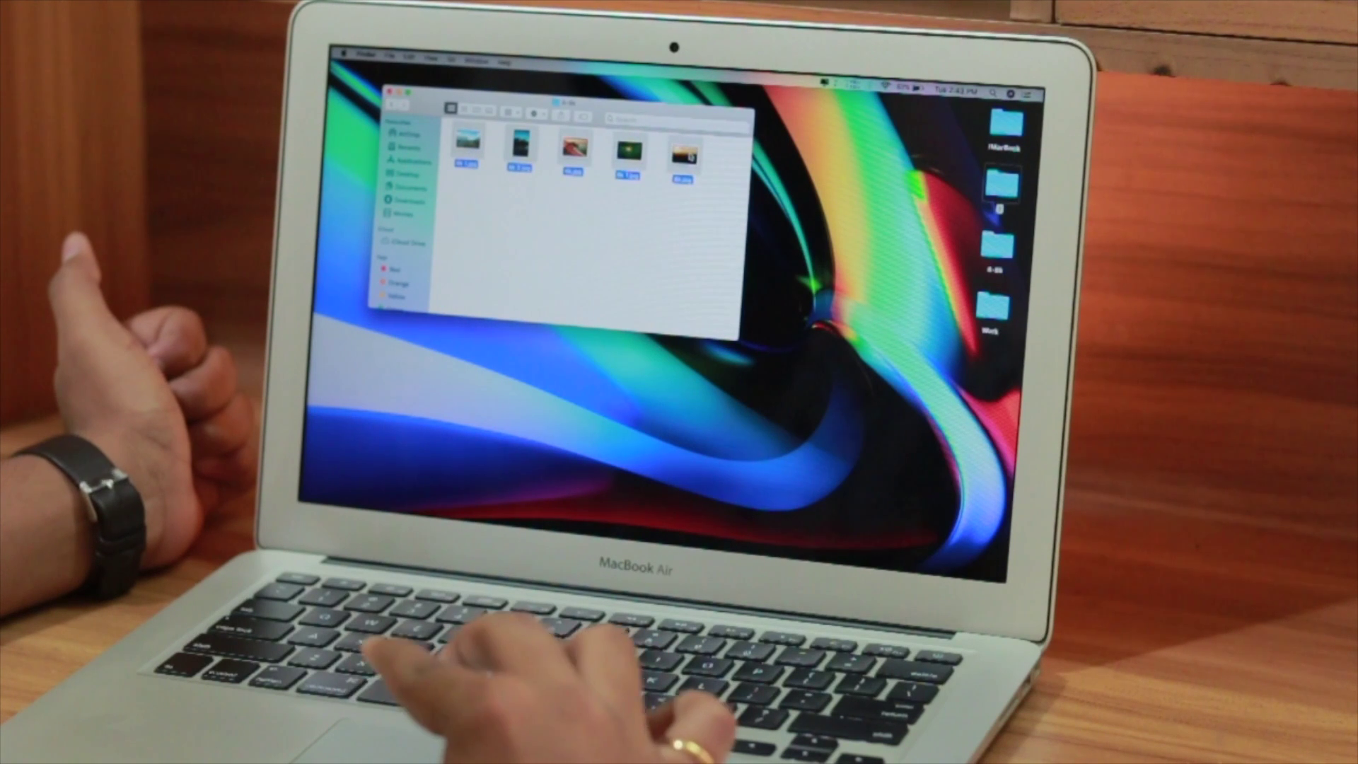
right_click(691, 158)
mouse_move(706, 190)
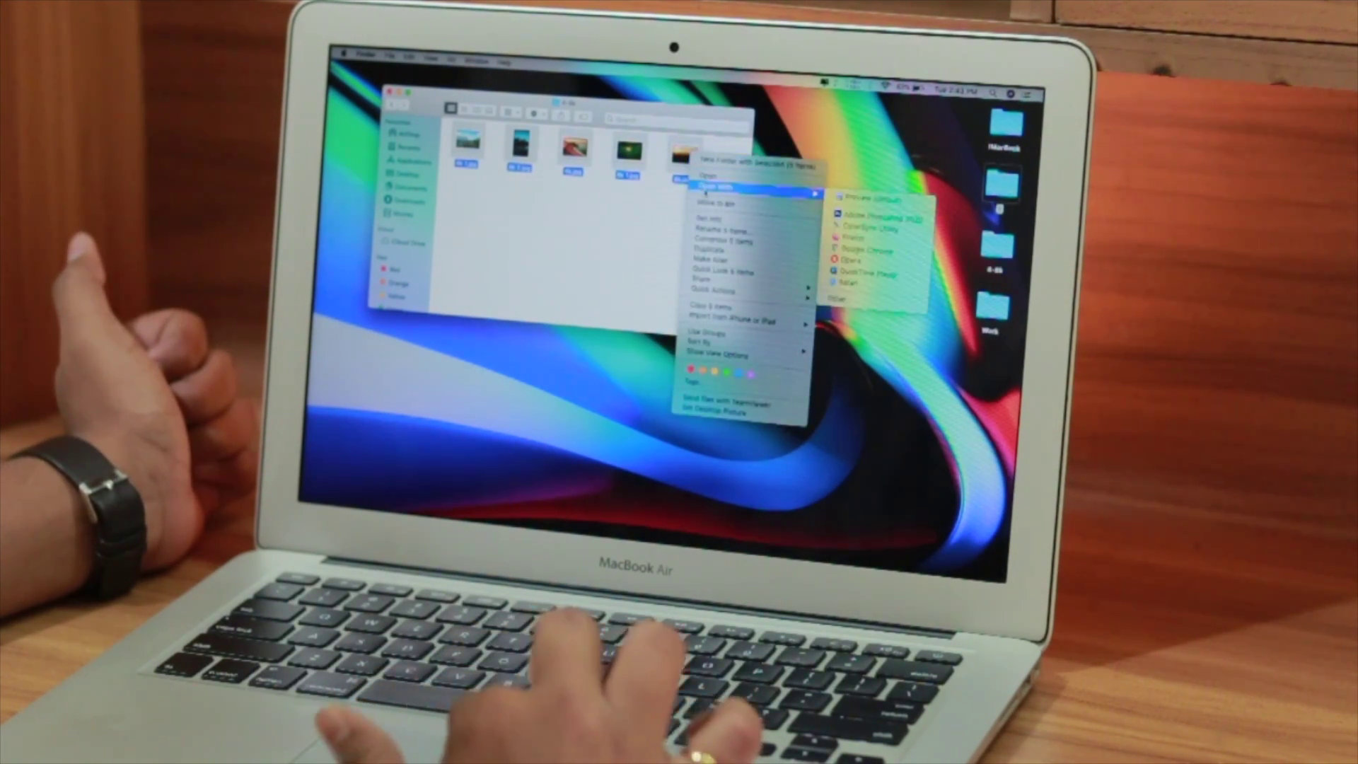
click(856, 221)
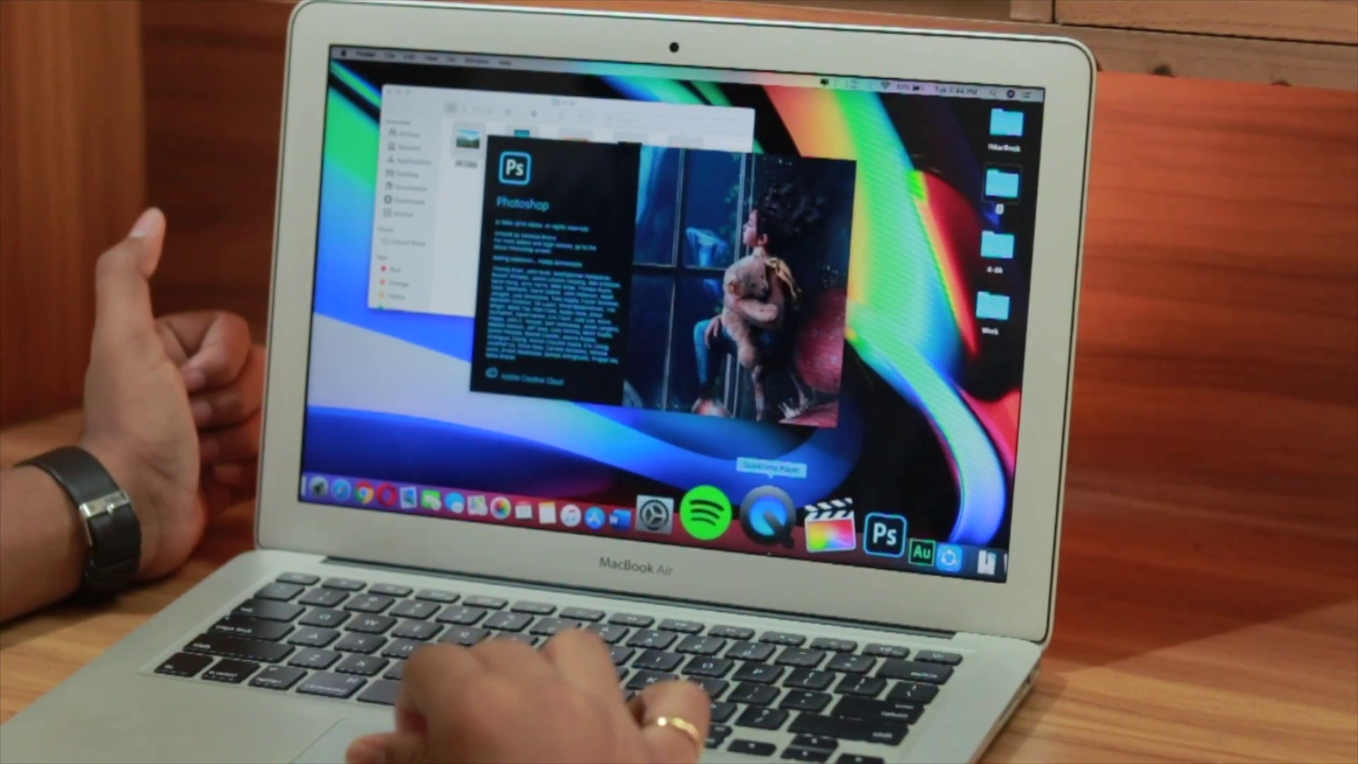
Show and dismiss QuickTime Player's dock menu while Photoshop loads the five photos
right_click(764, 515)
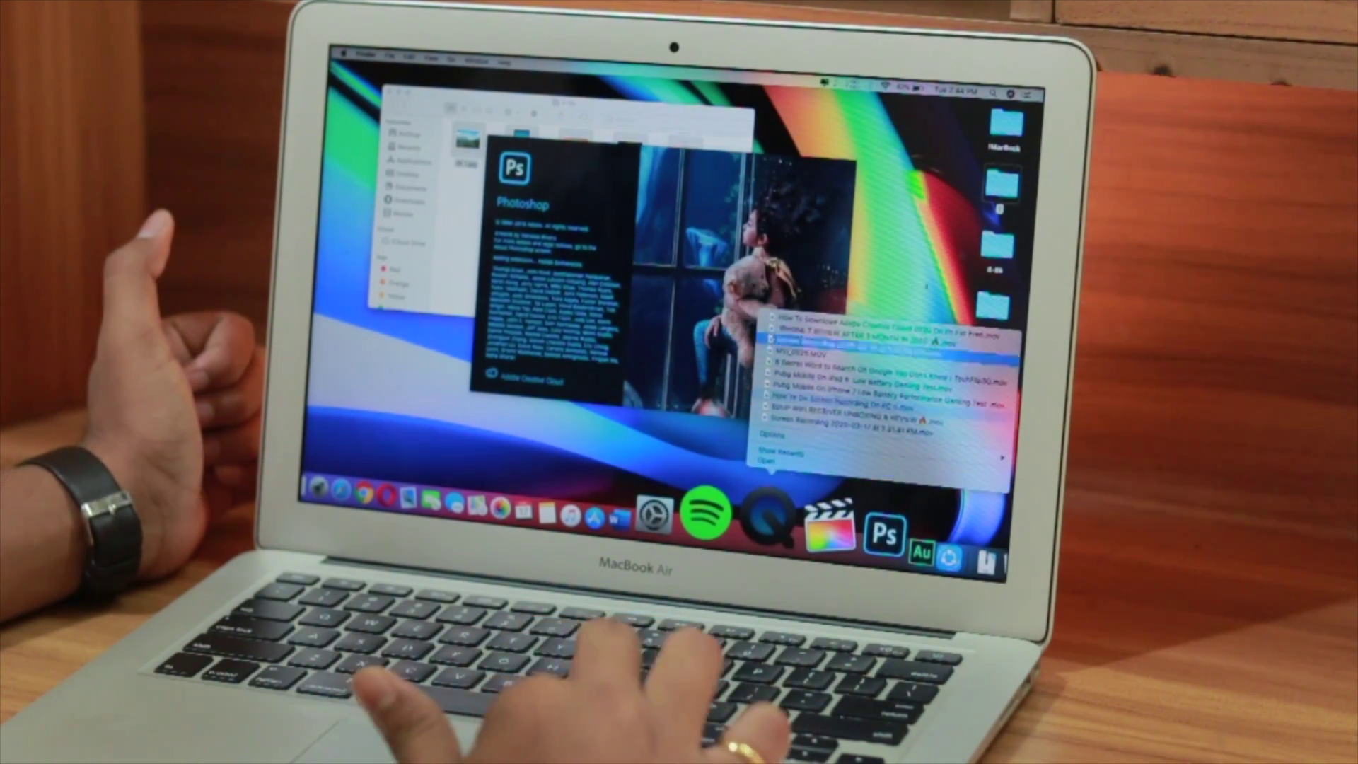
click(911, 275)
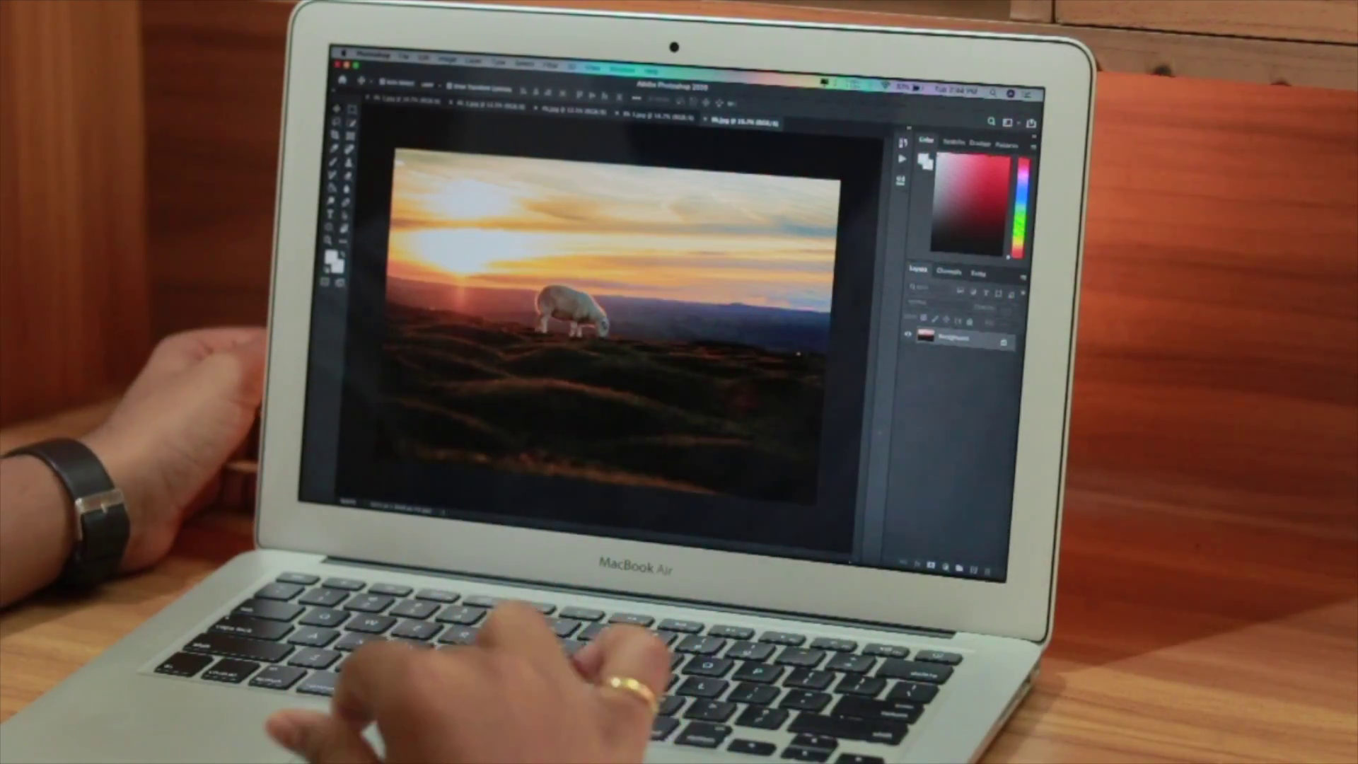
right_click(757, 518)
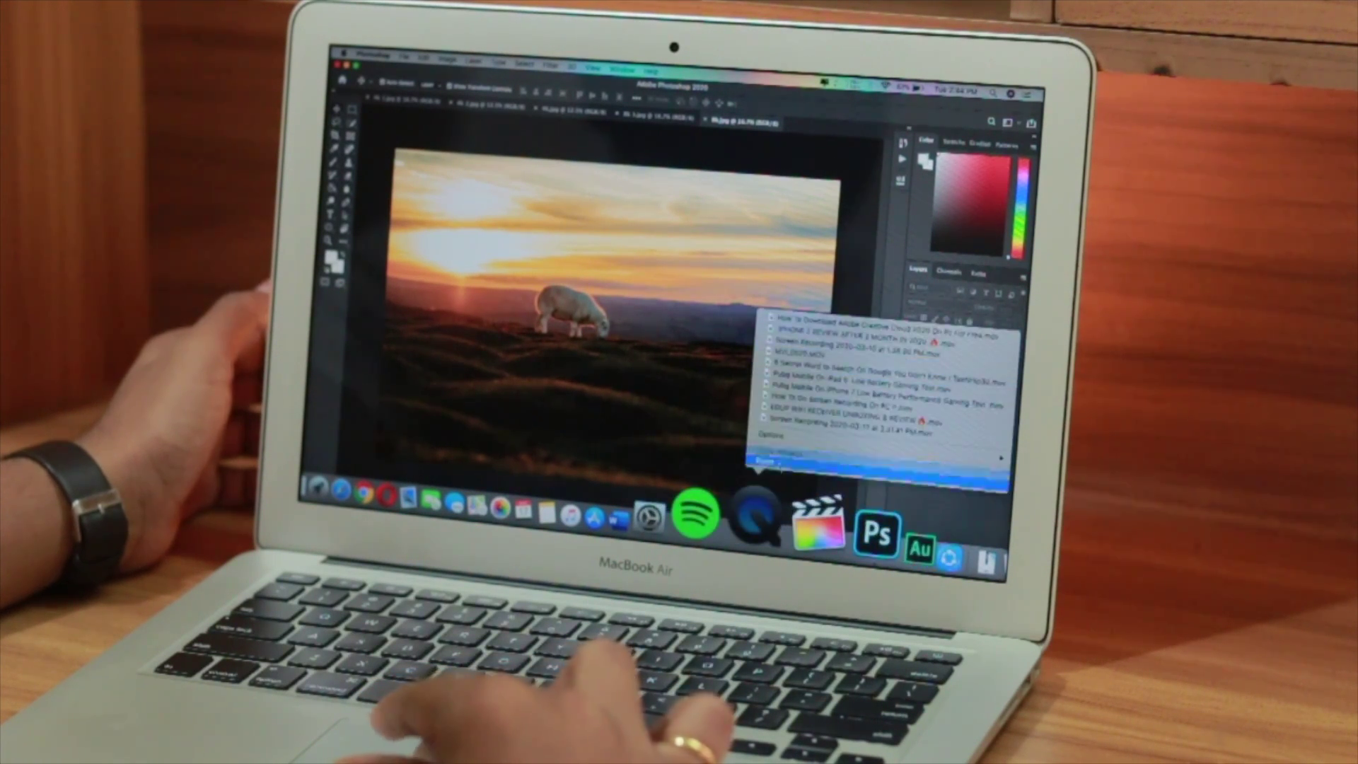
key(Escape)
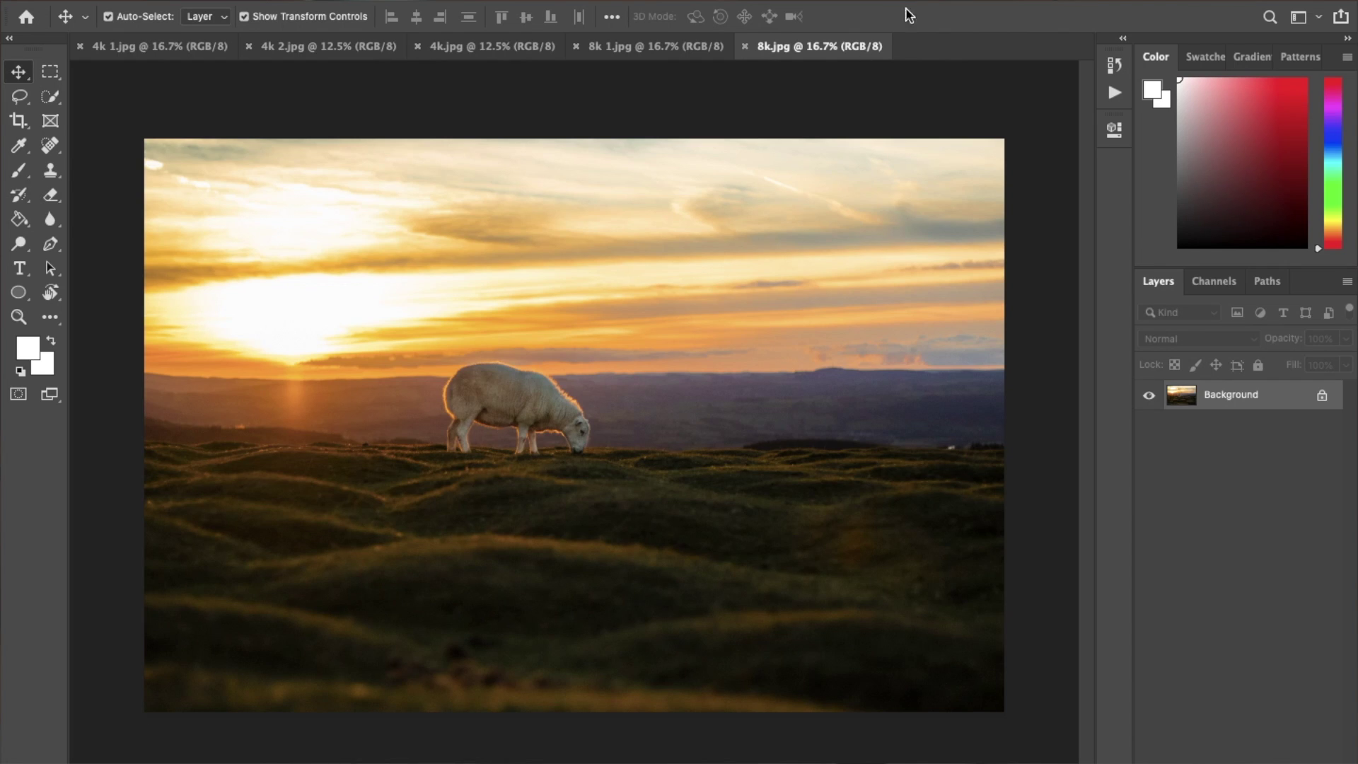
Unlock the sheep photo's Background into Layer 0 and open the Camera Raw Filter
click(1129, 7)
key(Escape)
click(1323, 394)
click(424, 8)
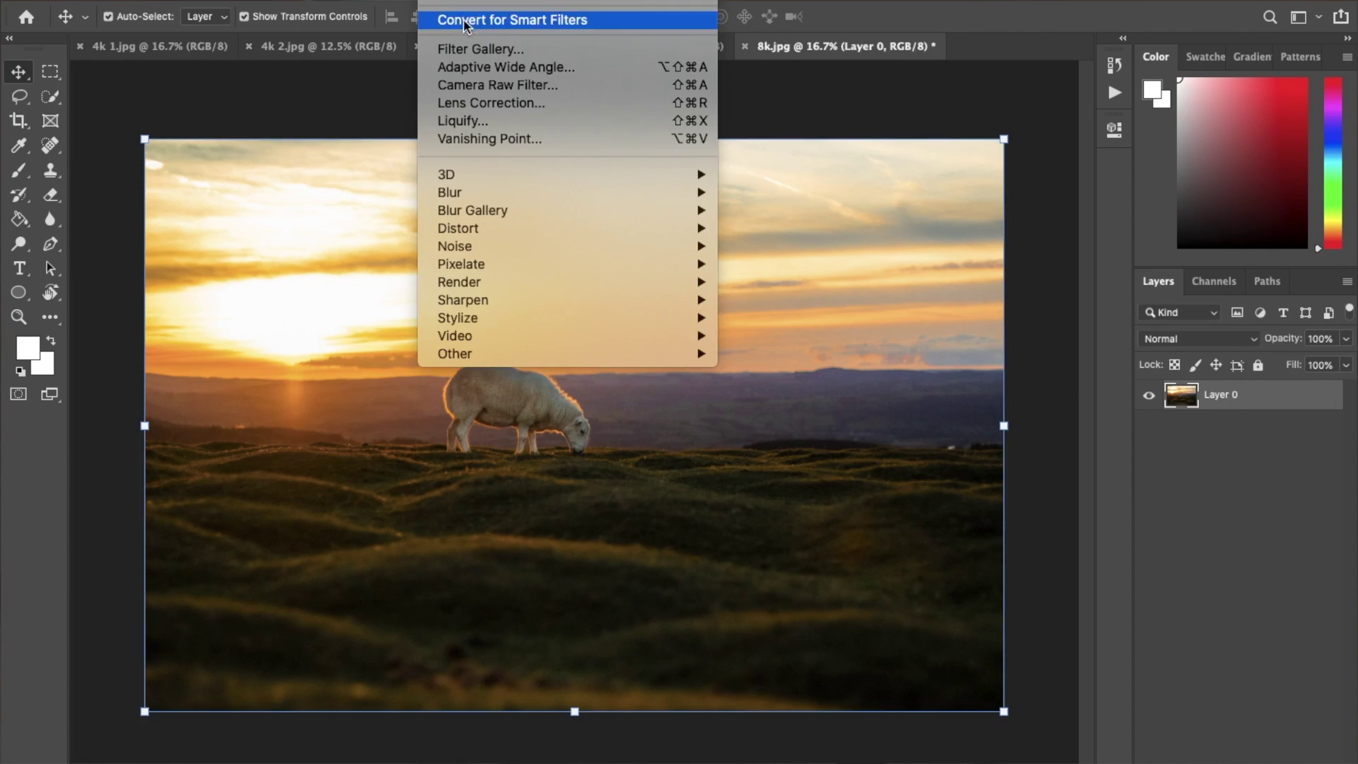
click(504, 88)
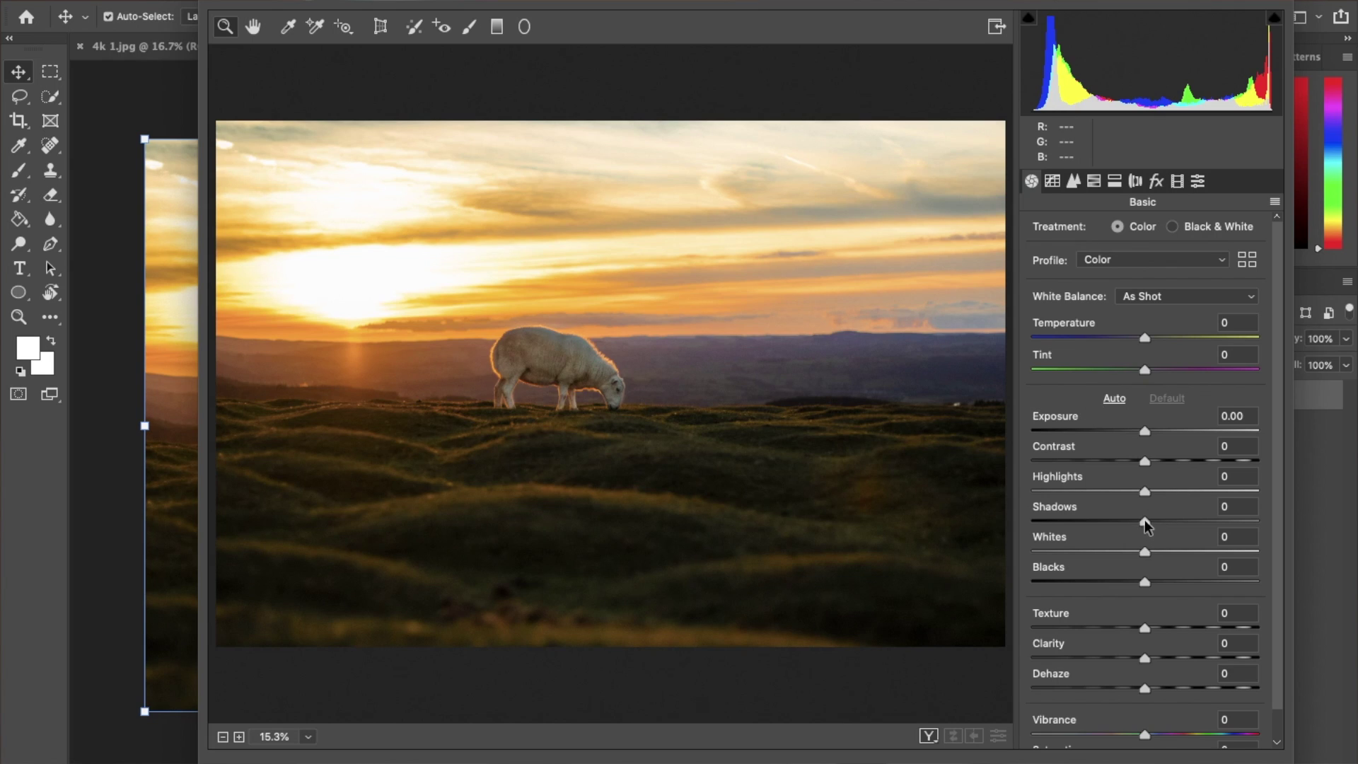
Set Shadows and Blacks +100, Whites -100, Highlights -73, Contrast -15, and raise Dehaze
drag(1146, 523, 1348, 522)
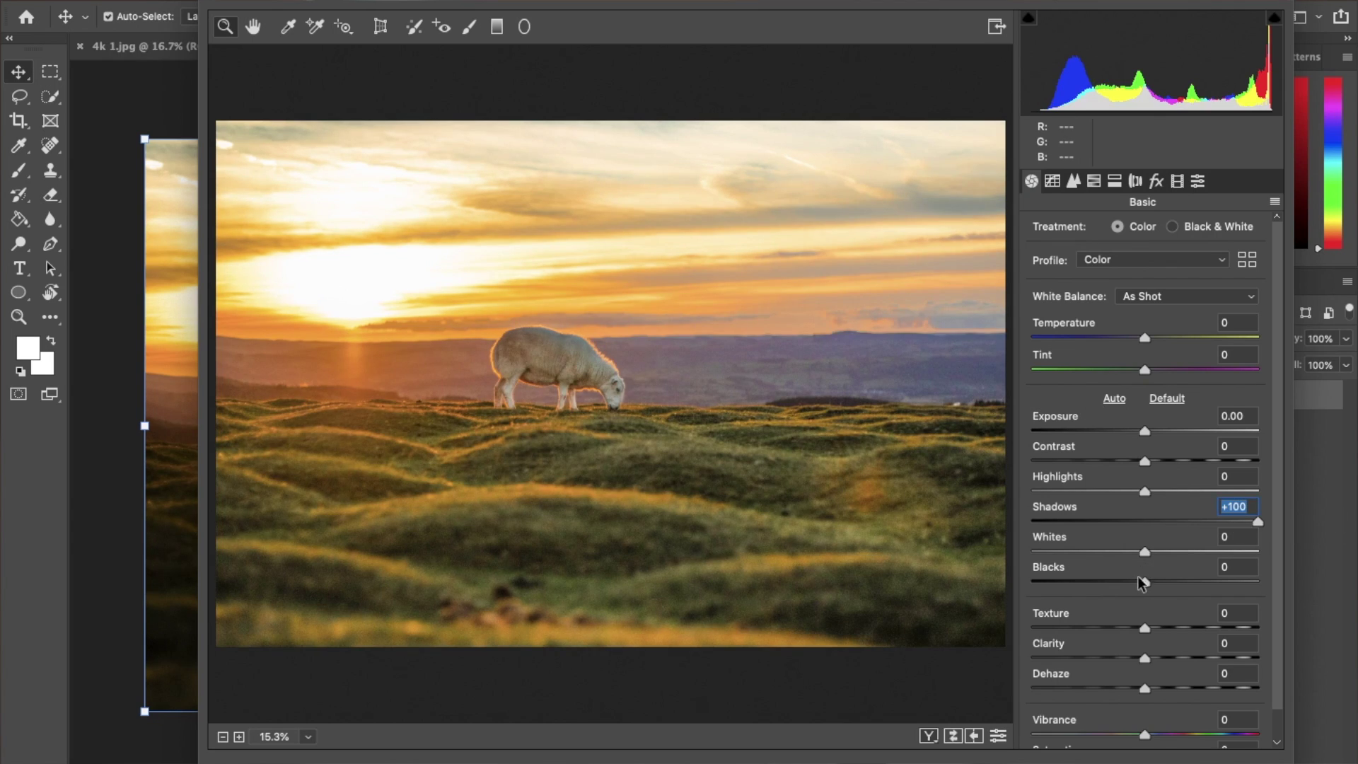
drag(1144, 584, 1265, 584)
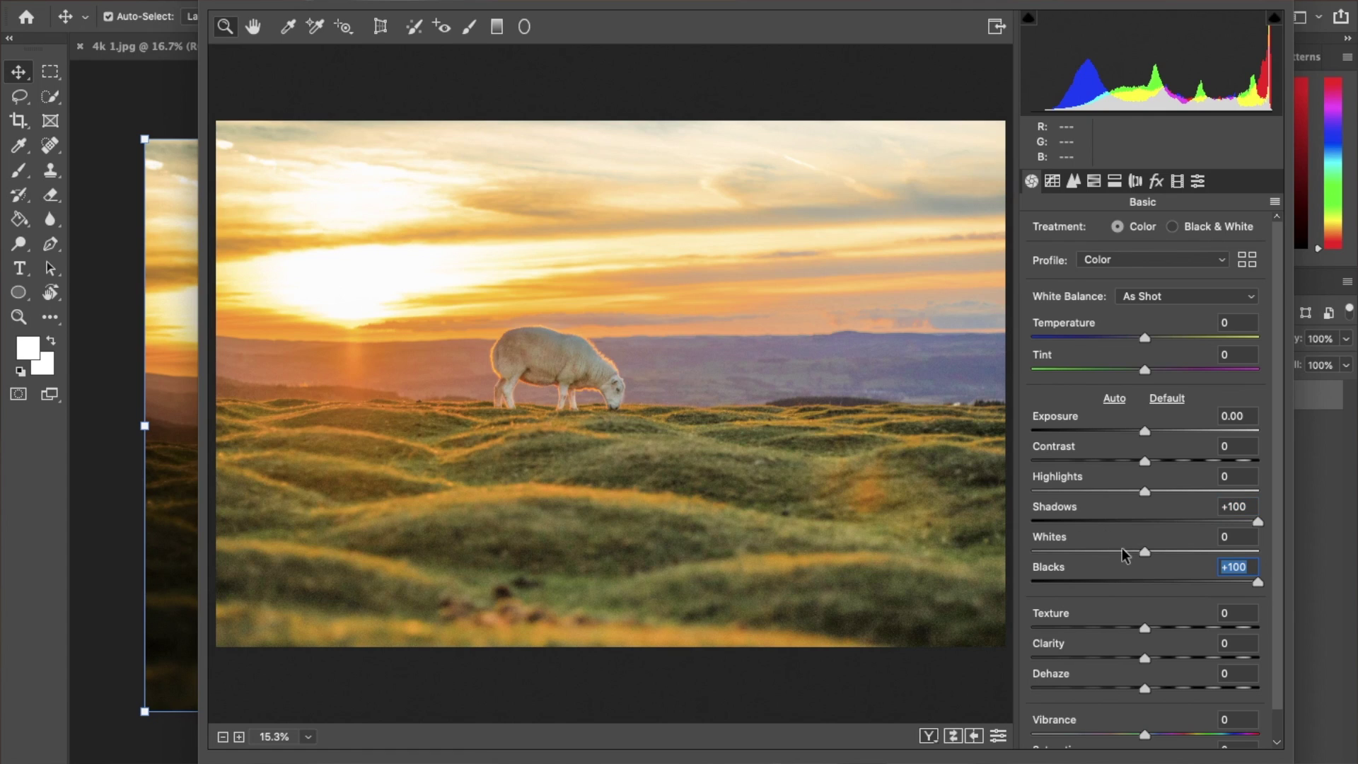
drag(1125, 555, 1017, 556)
drag(1145, 491, 1072, 488)
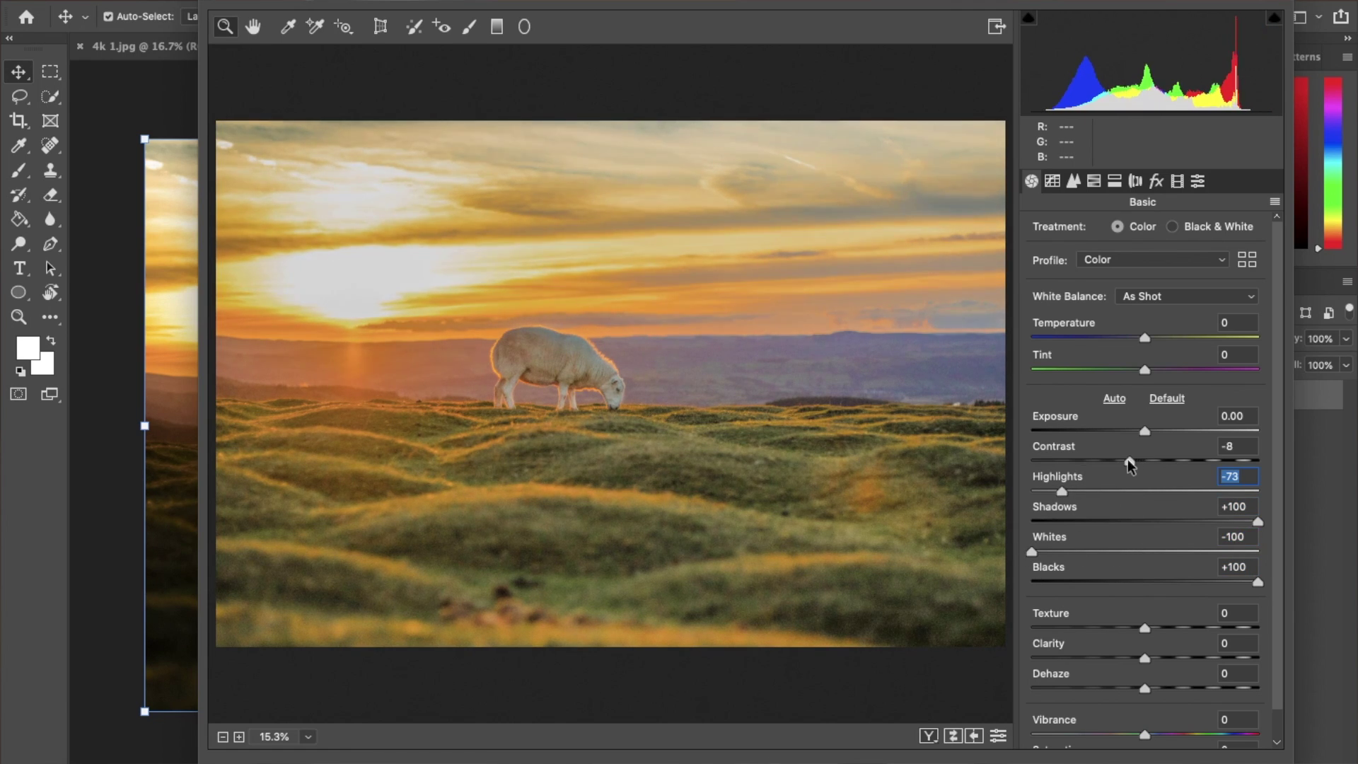
drag(1145, 461, 1172, 465)
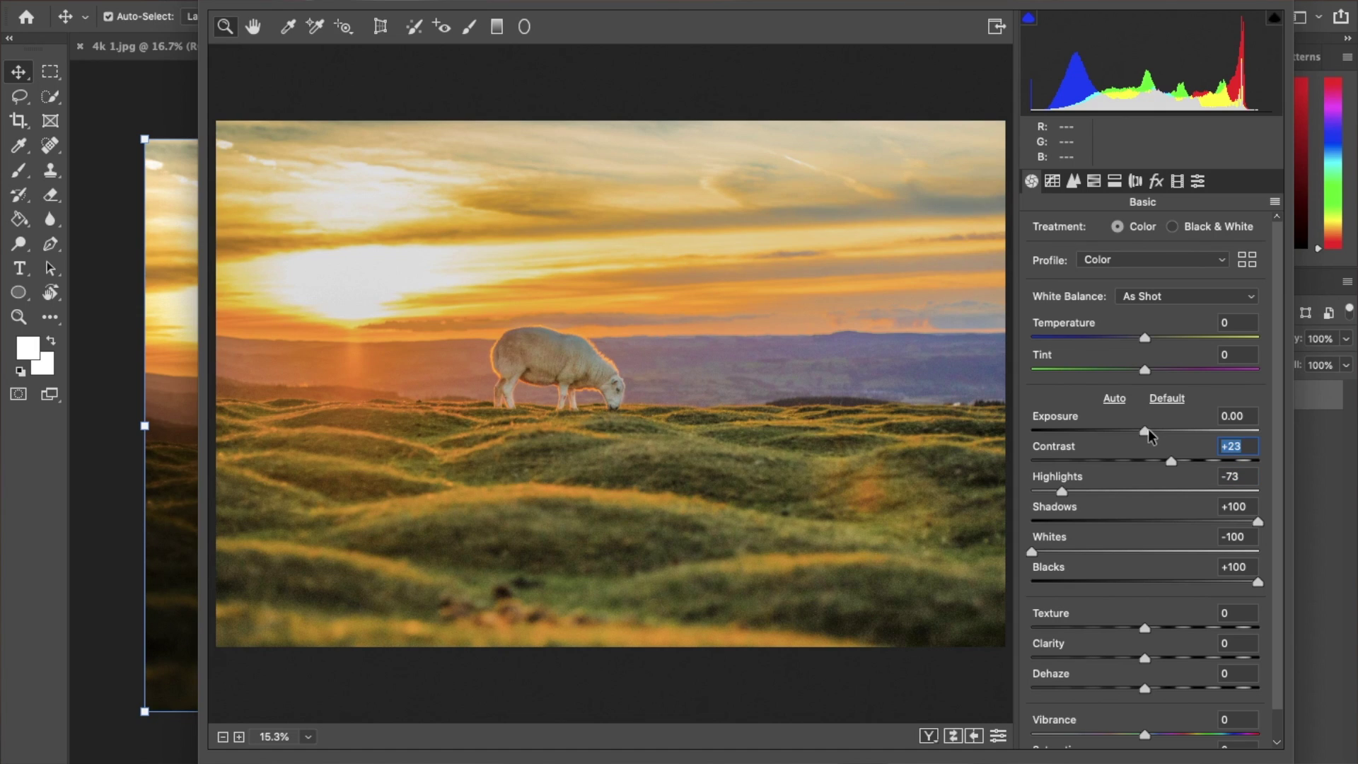
text(0)
text(-15)
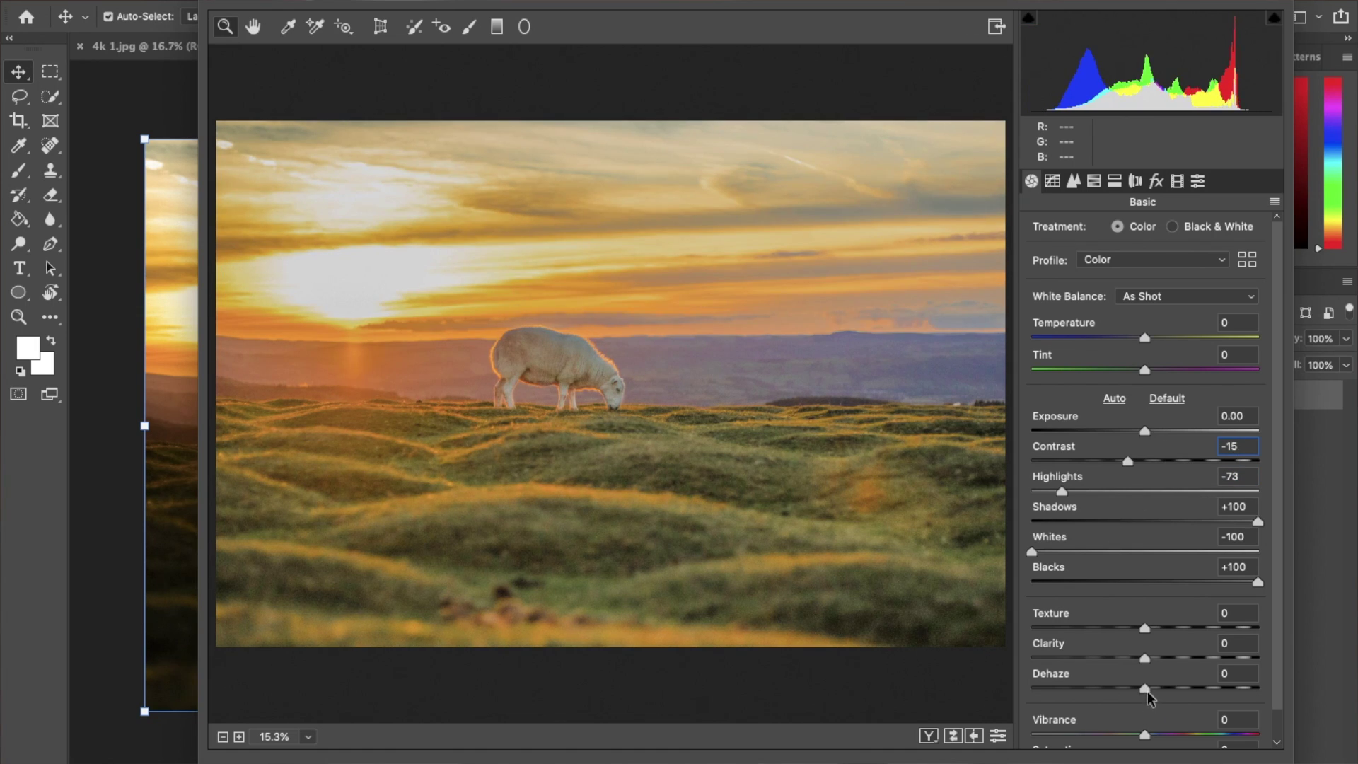
key(Return)
drag(1146, 689, 1151, 628)
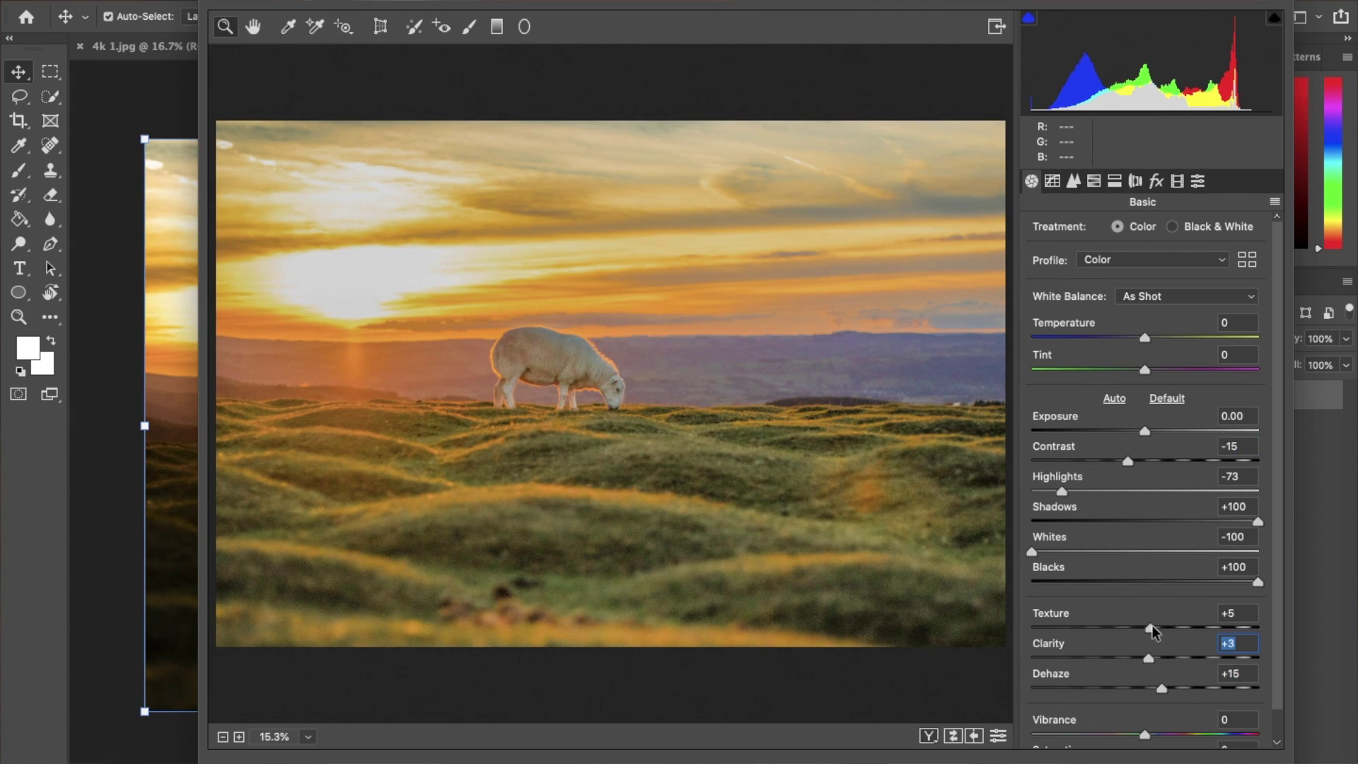
Set luminance noise reduction 25 and HSL luminance Yellows -7, Greens +28, Aquas +16
click(1077, 178)
click(1095, 423)
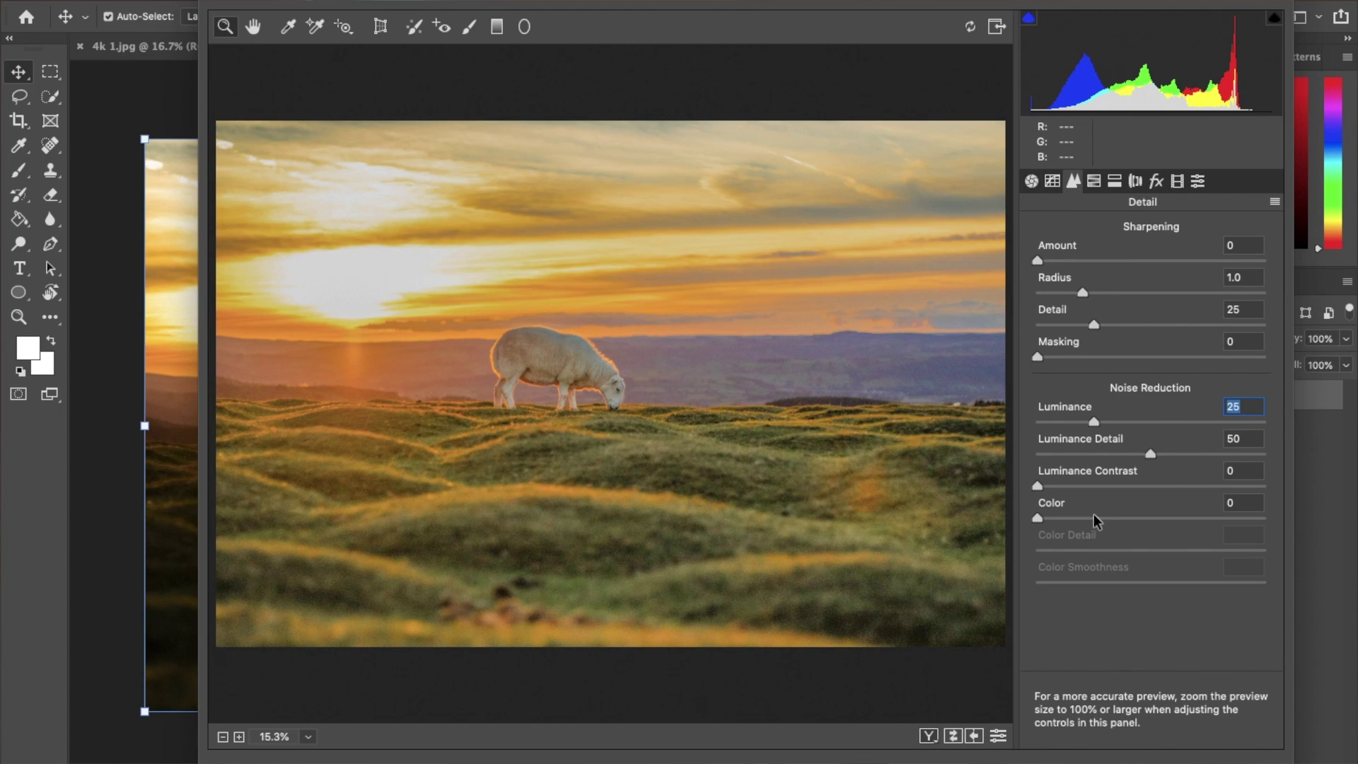
click(1095, 519)
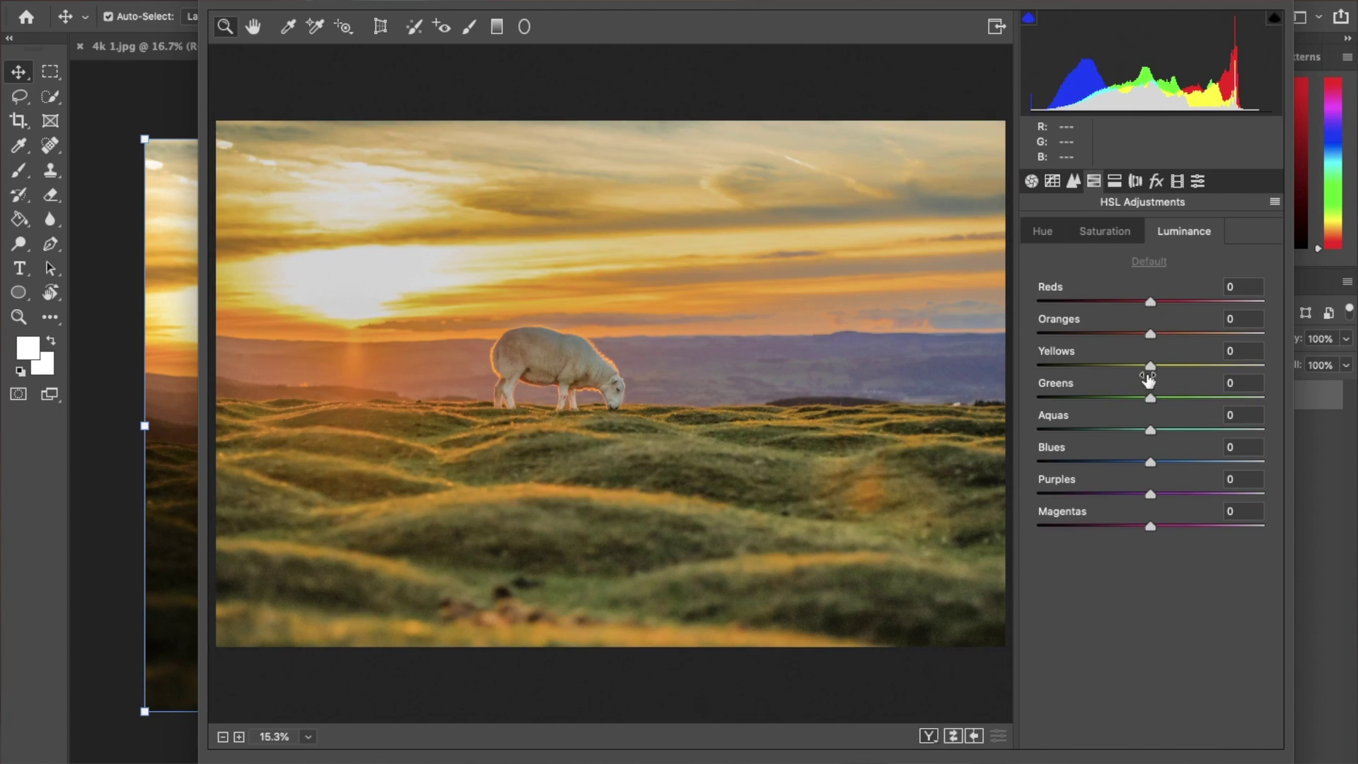
drag(1150, 366, 1143, 366)
drag(1150, 398, 1182, 397)
drag(1150, 429, 1174, 430)
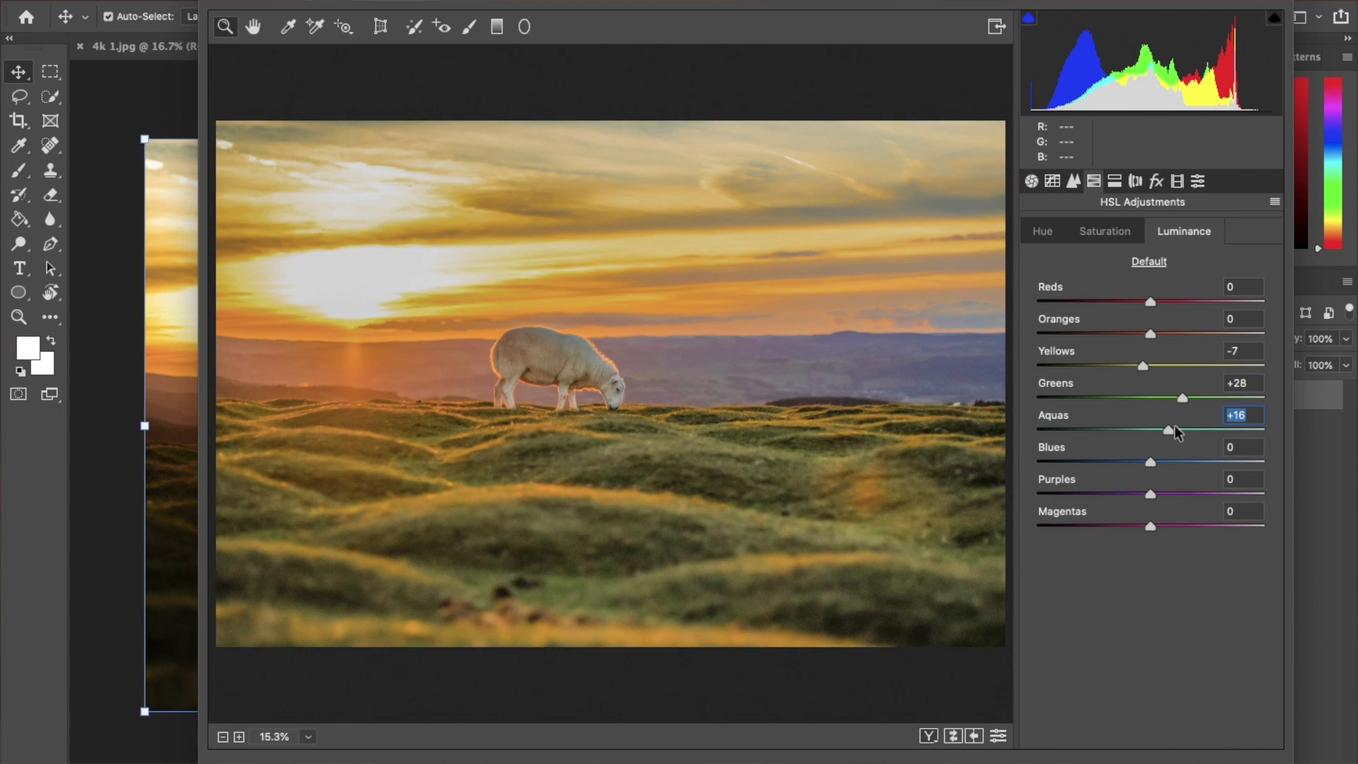
click(931, 735)
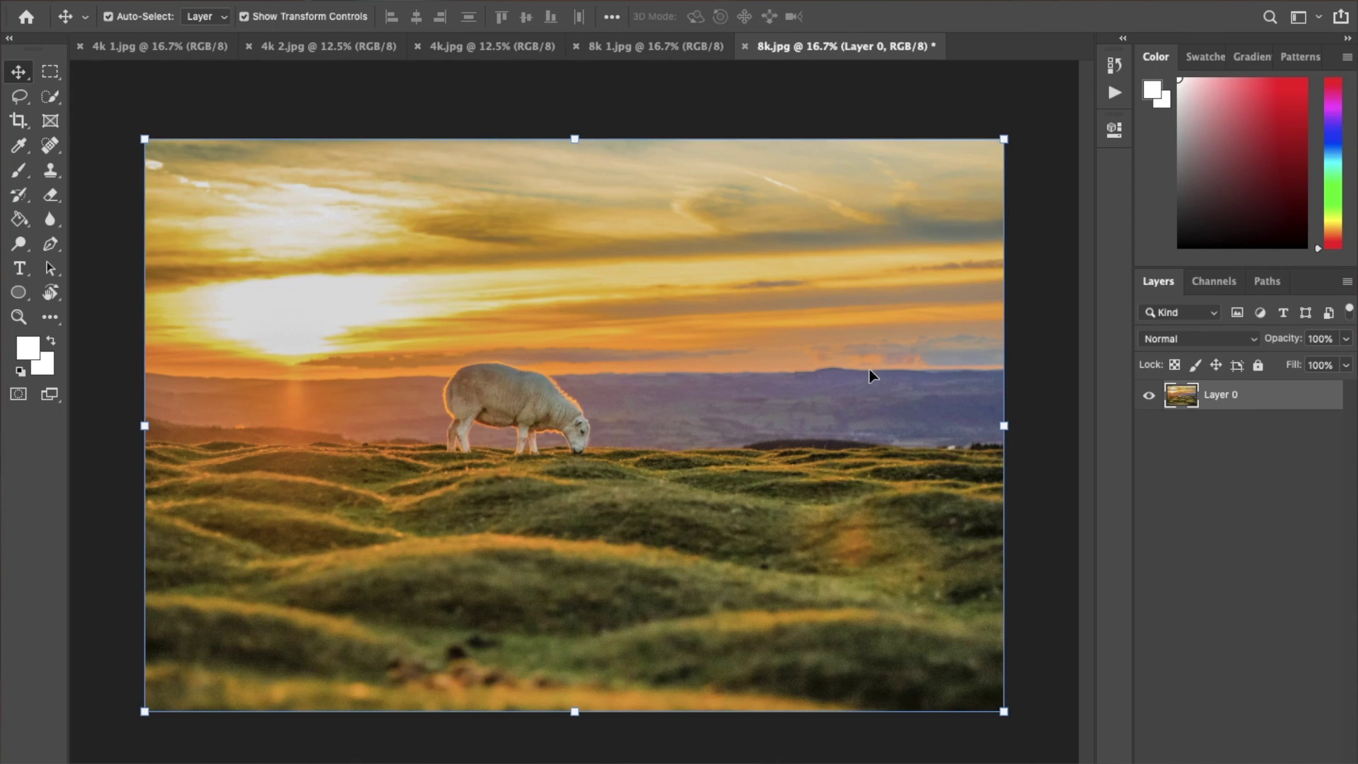
Switch to the flower photo 8k 1.jpg and unlock its background as Layer 0
click(622, 54)
click(1322, 396)
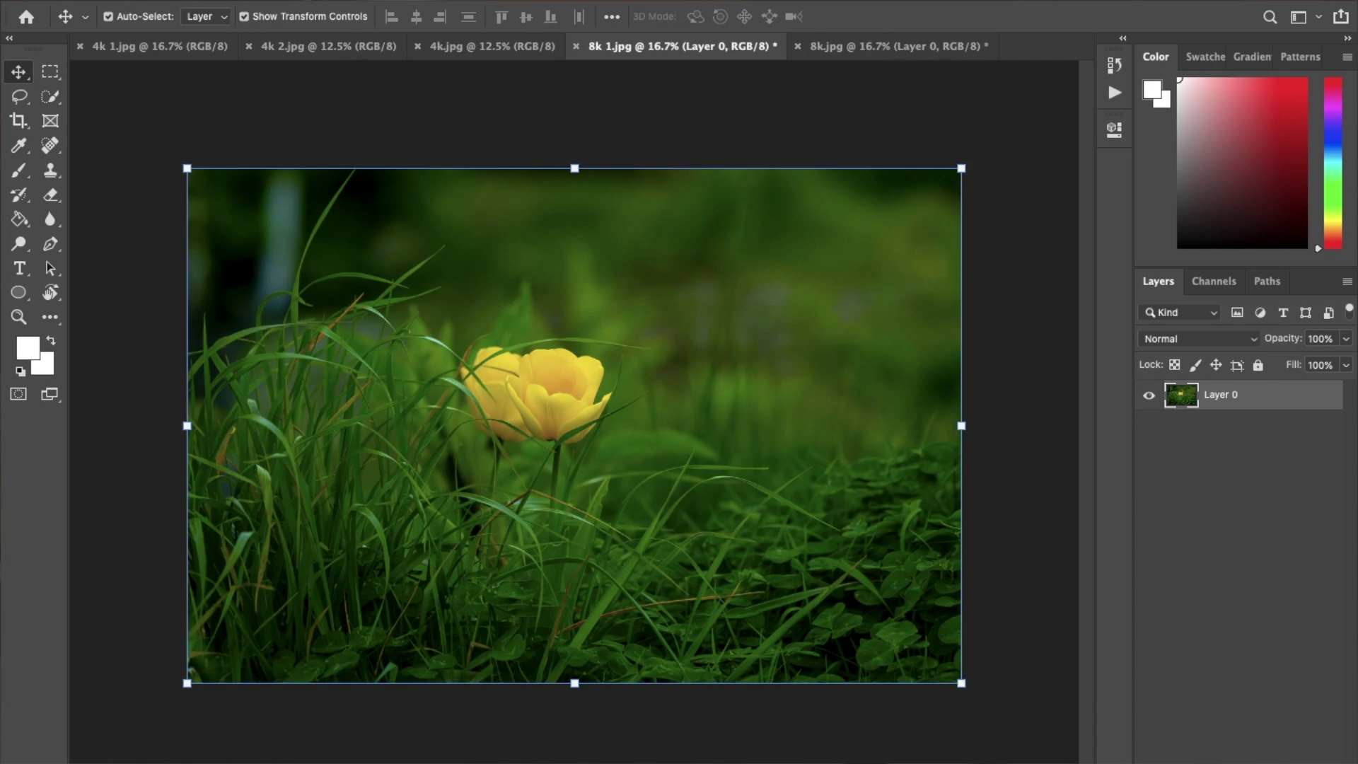
Close the Filter menu unused and undo back to the locked, ungraded Background layer
click(474, 2)
mouse_move(452, 4)
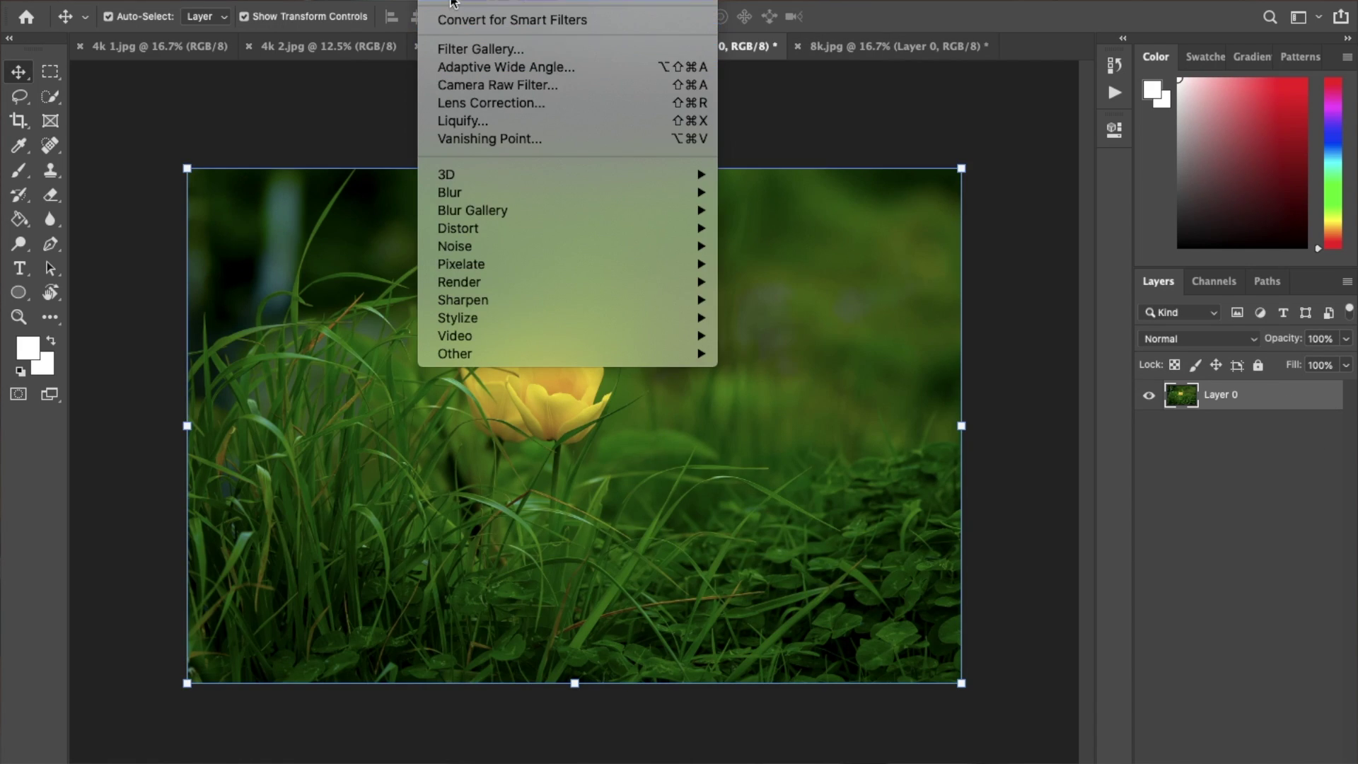
click(721, 136)
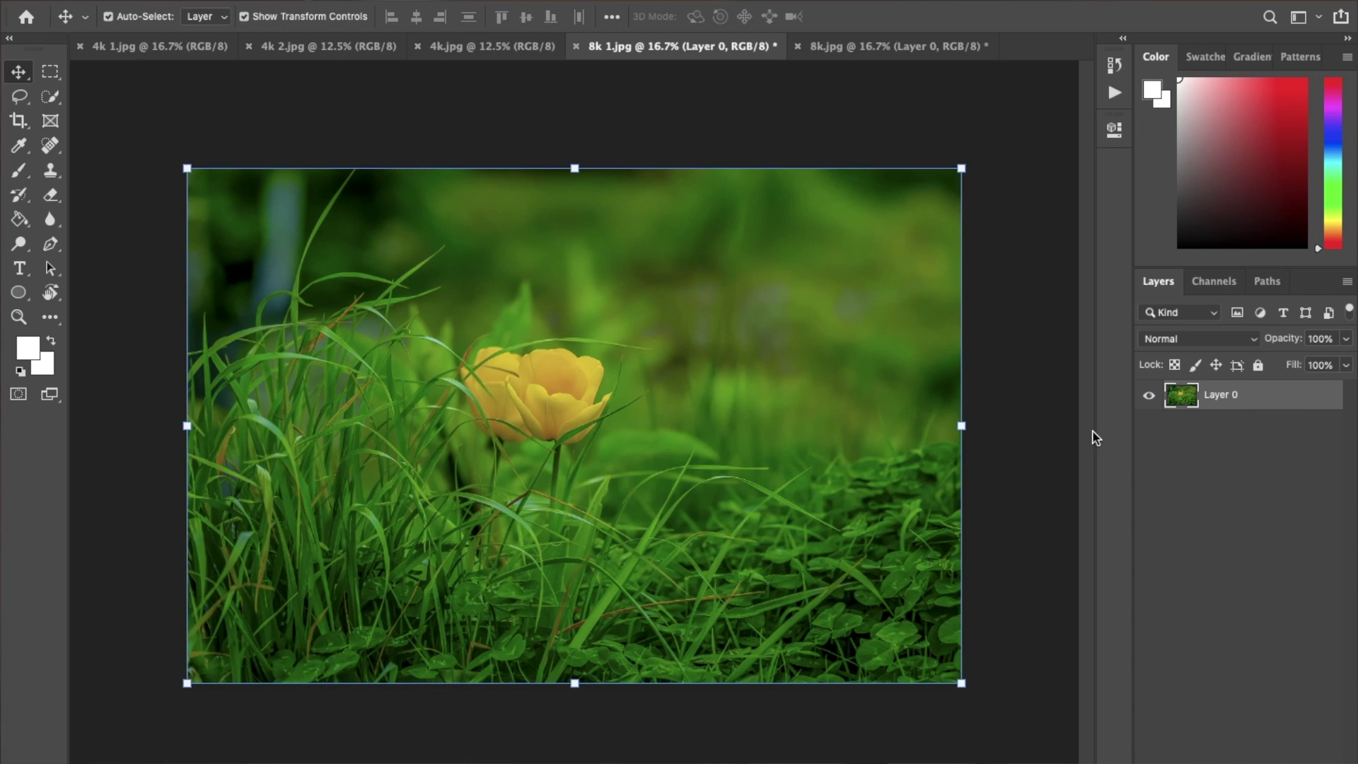
key(super+z)
key(super+z)
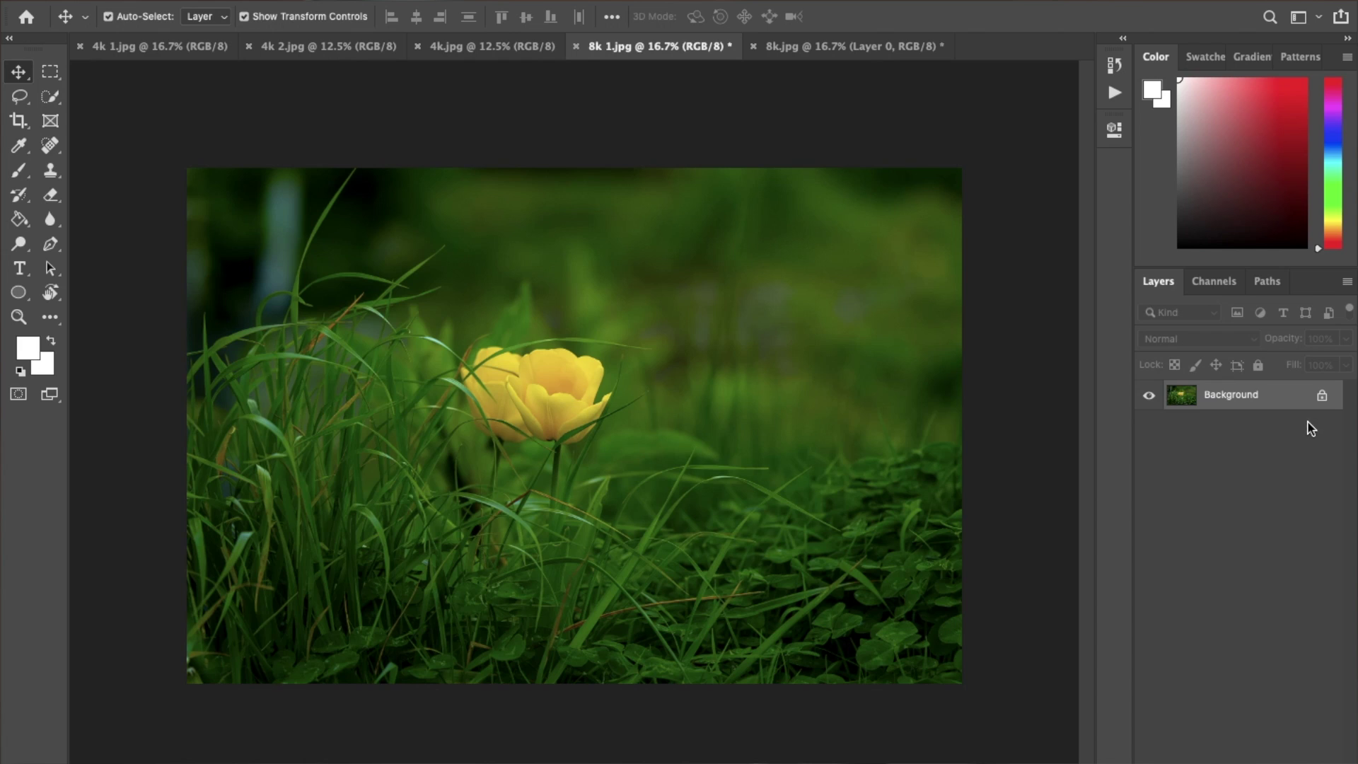
Unlock 8k 1.jpg's layer, grade it in Camera Raw Filter, and compare before and after
click(1321, 401)
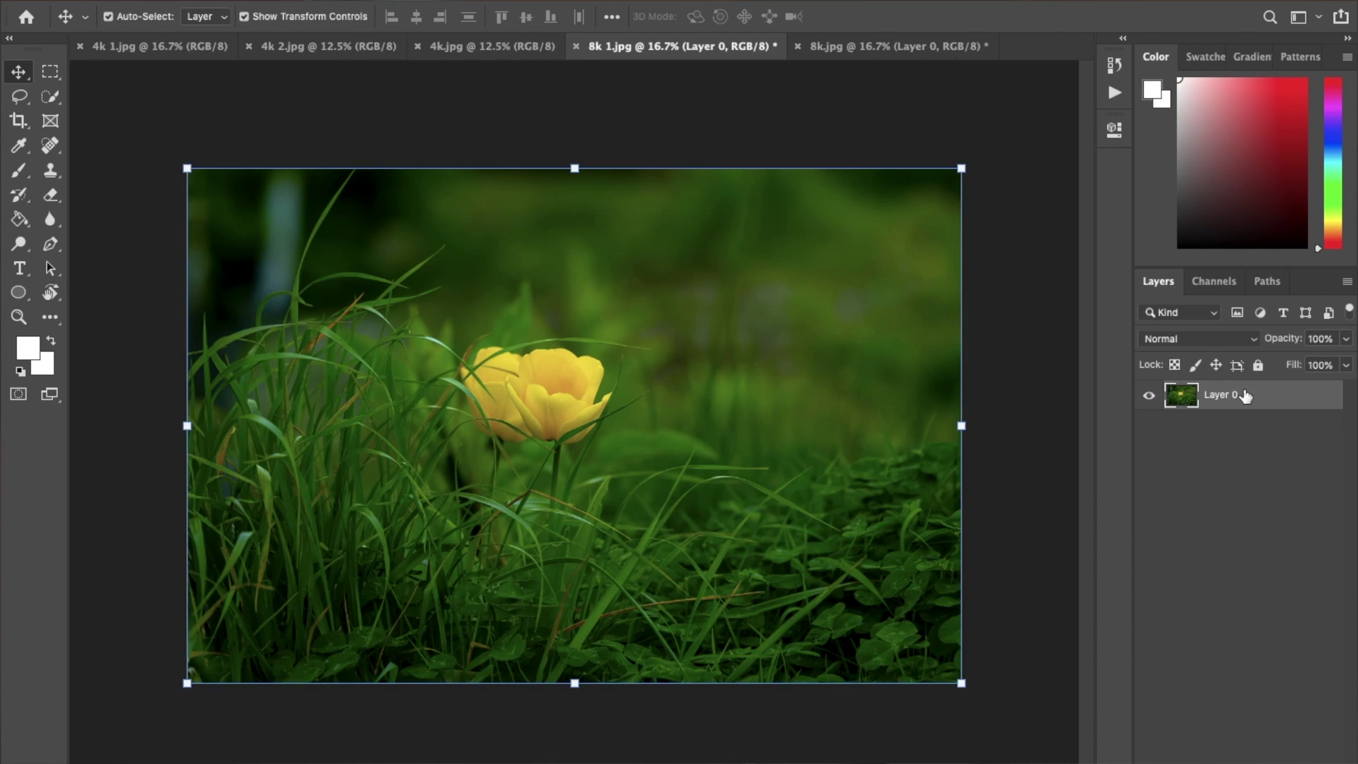
click(831, 47)
click(670, 44)
click(438, 1)
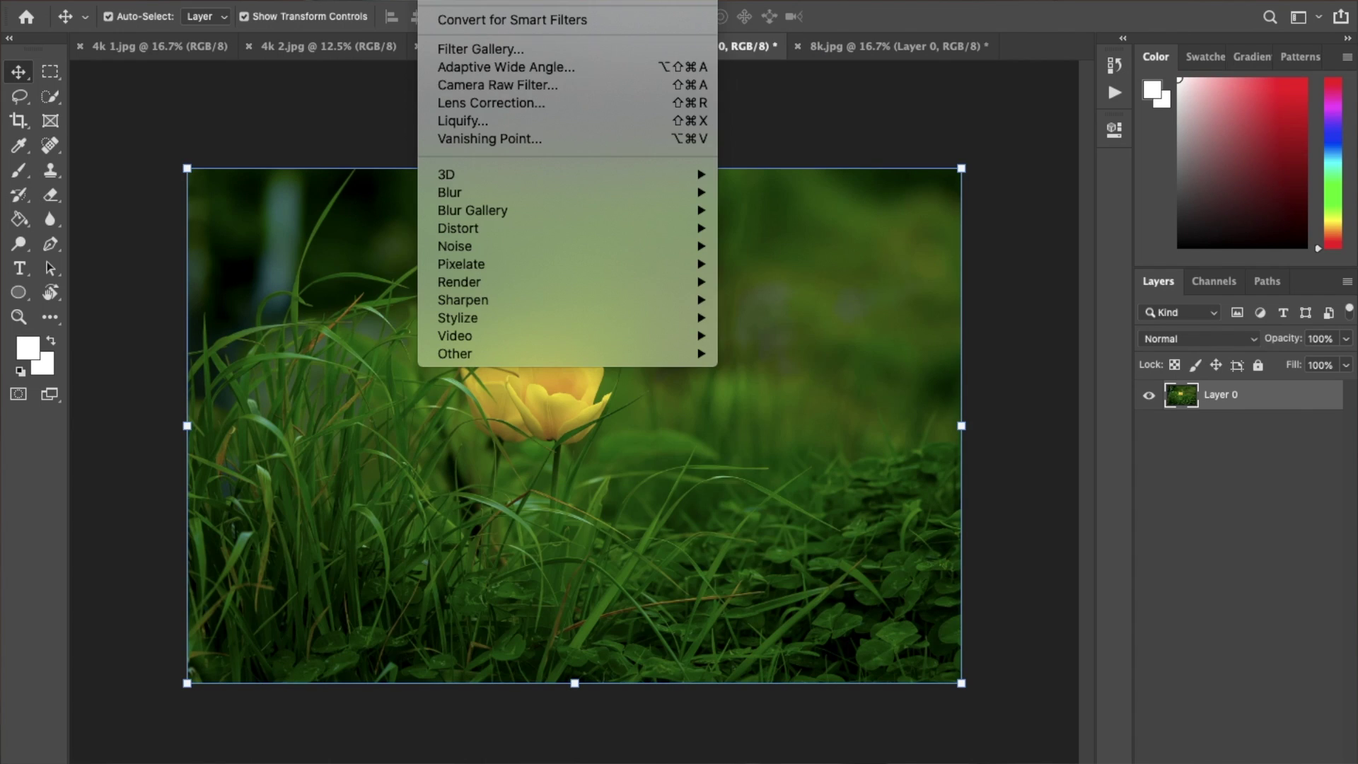
click(536, 94)
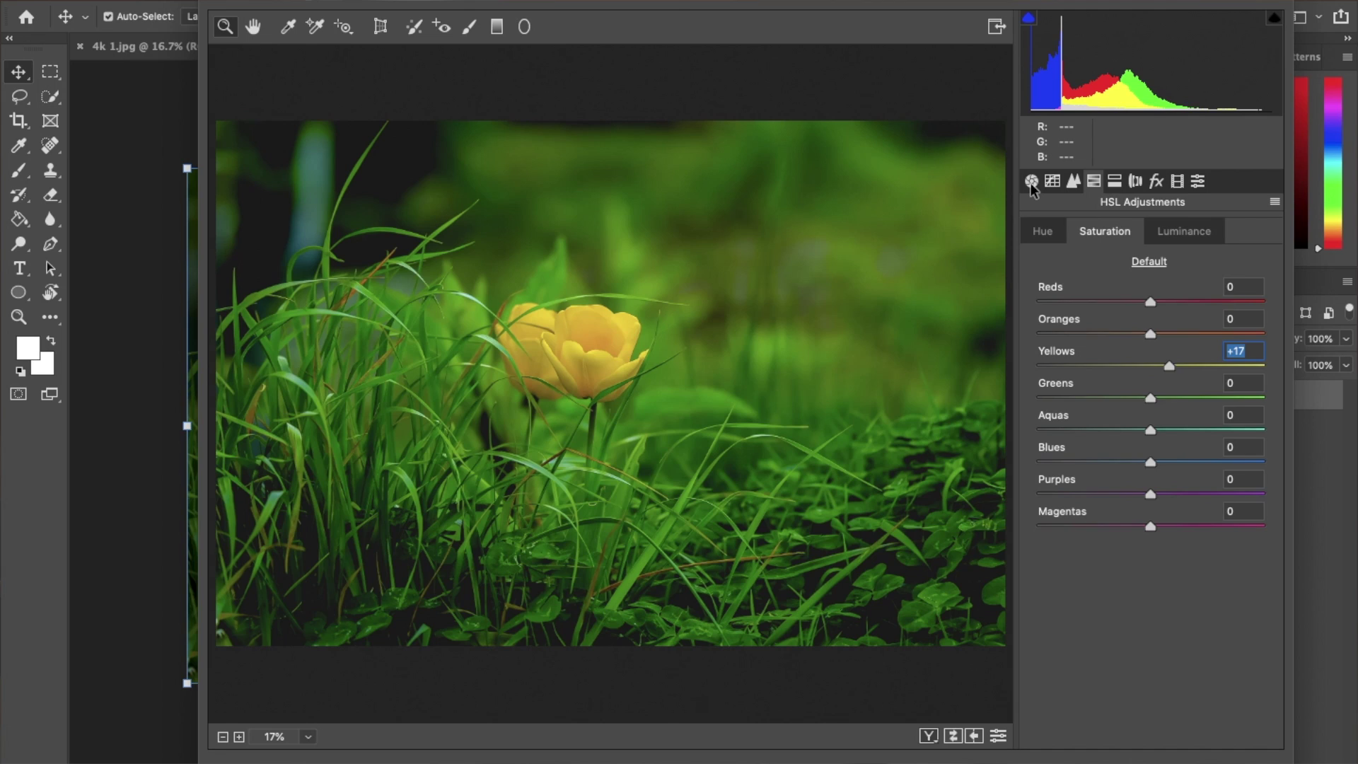
click(1032, 183)
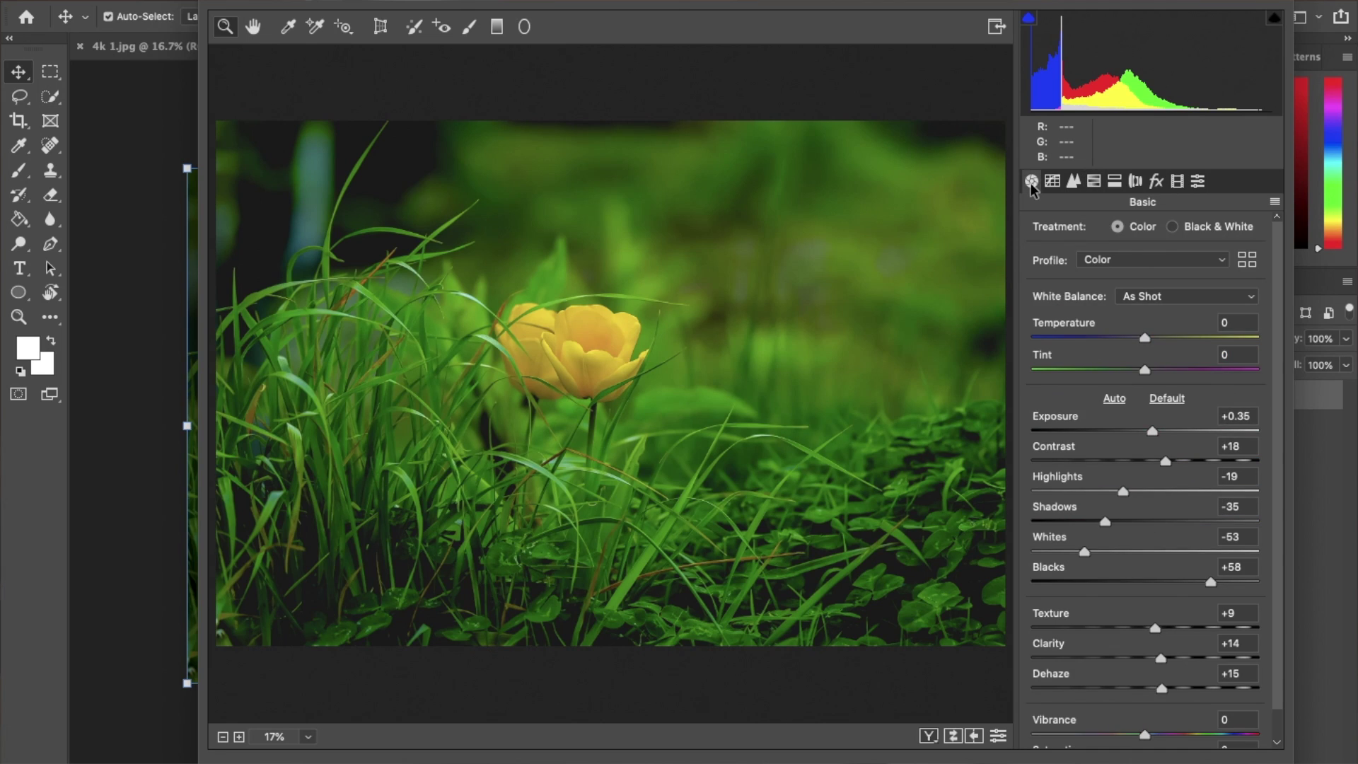
click(928, 736)
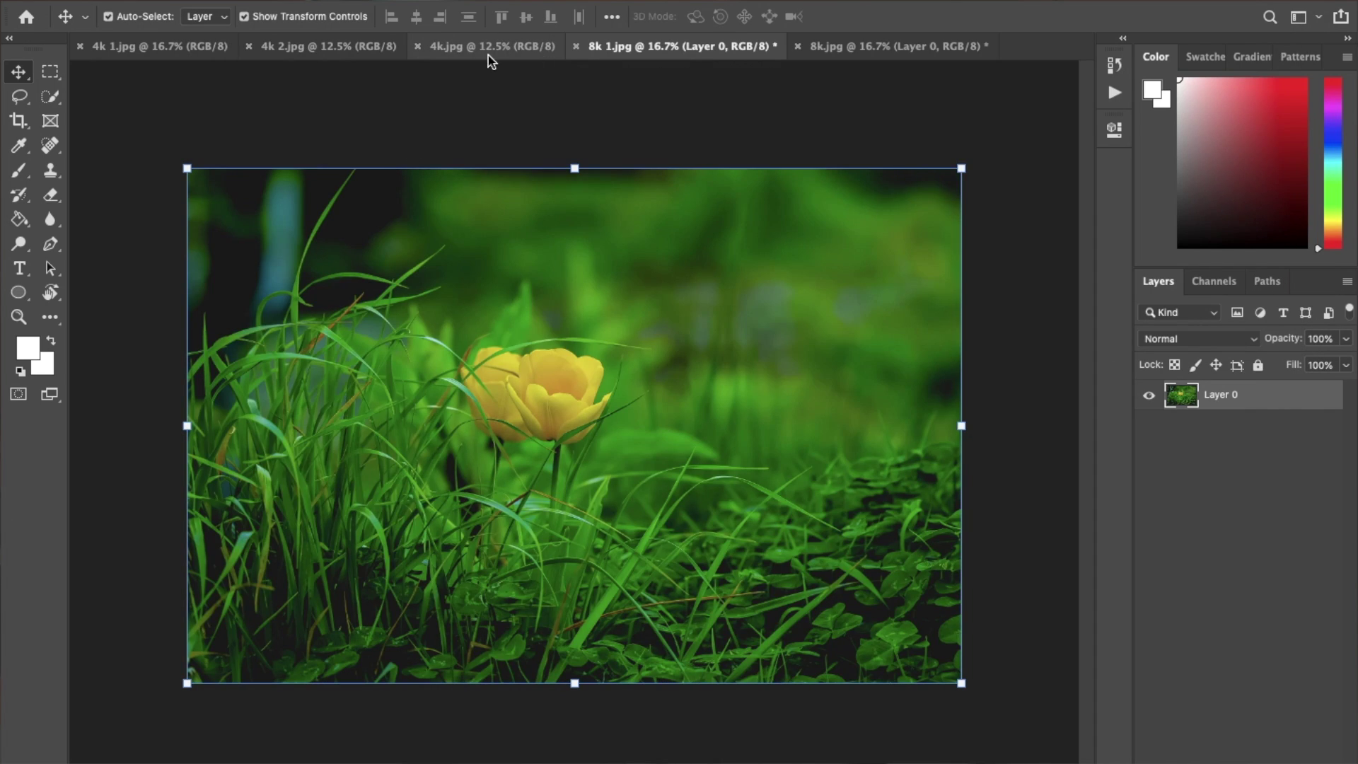
click(448, 45)
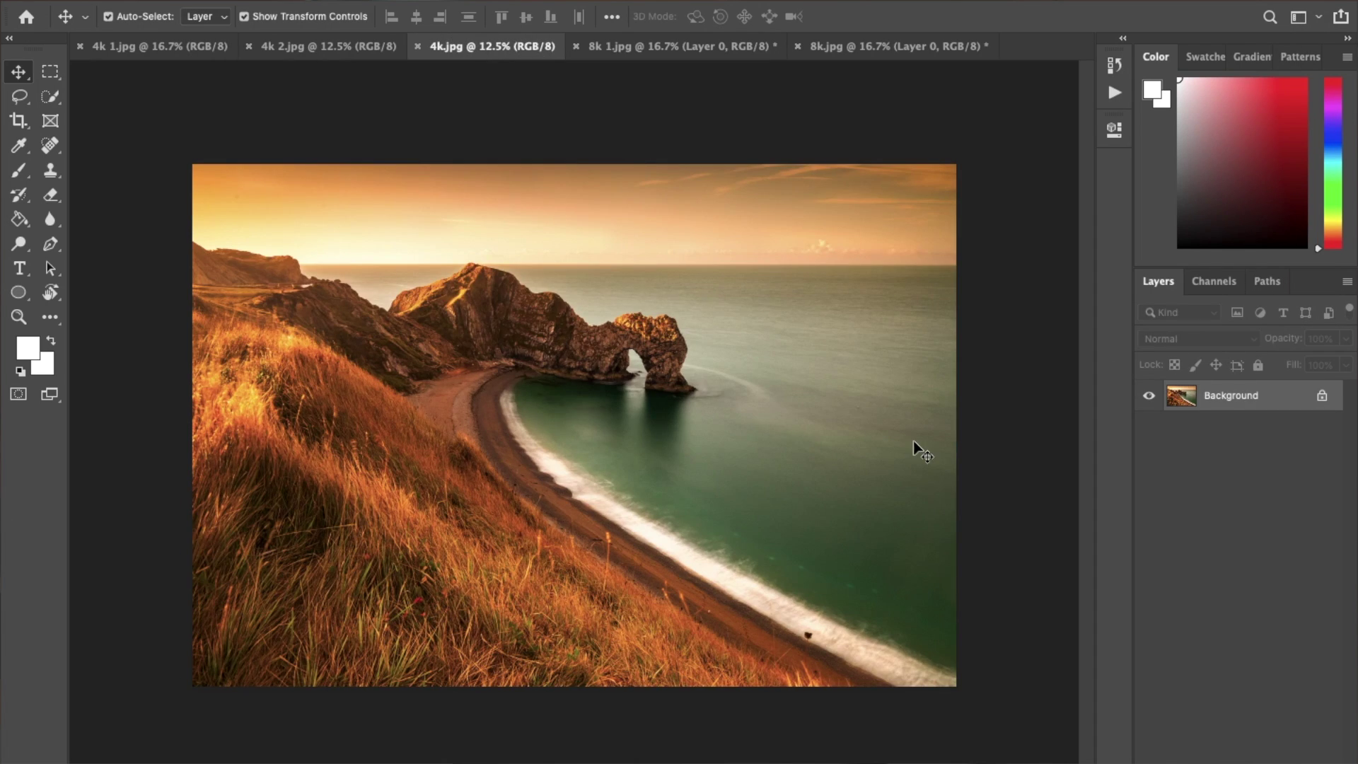
Unlock 4k.jpg's Background layer and open the Camera Raw Filter on it
click(1320, 401)
click(424, 1)
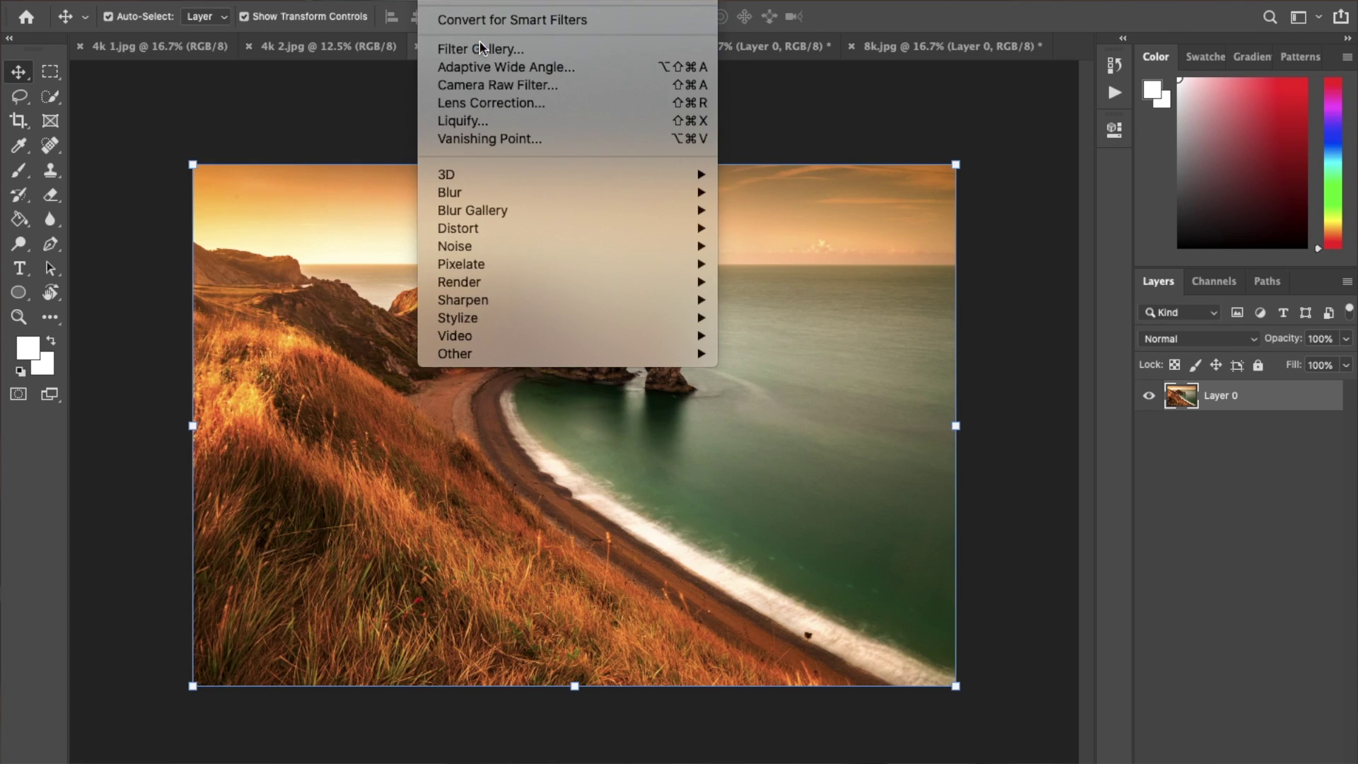
click(495, 82)
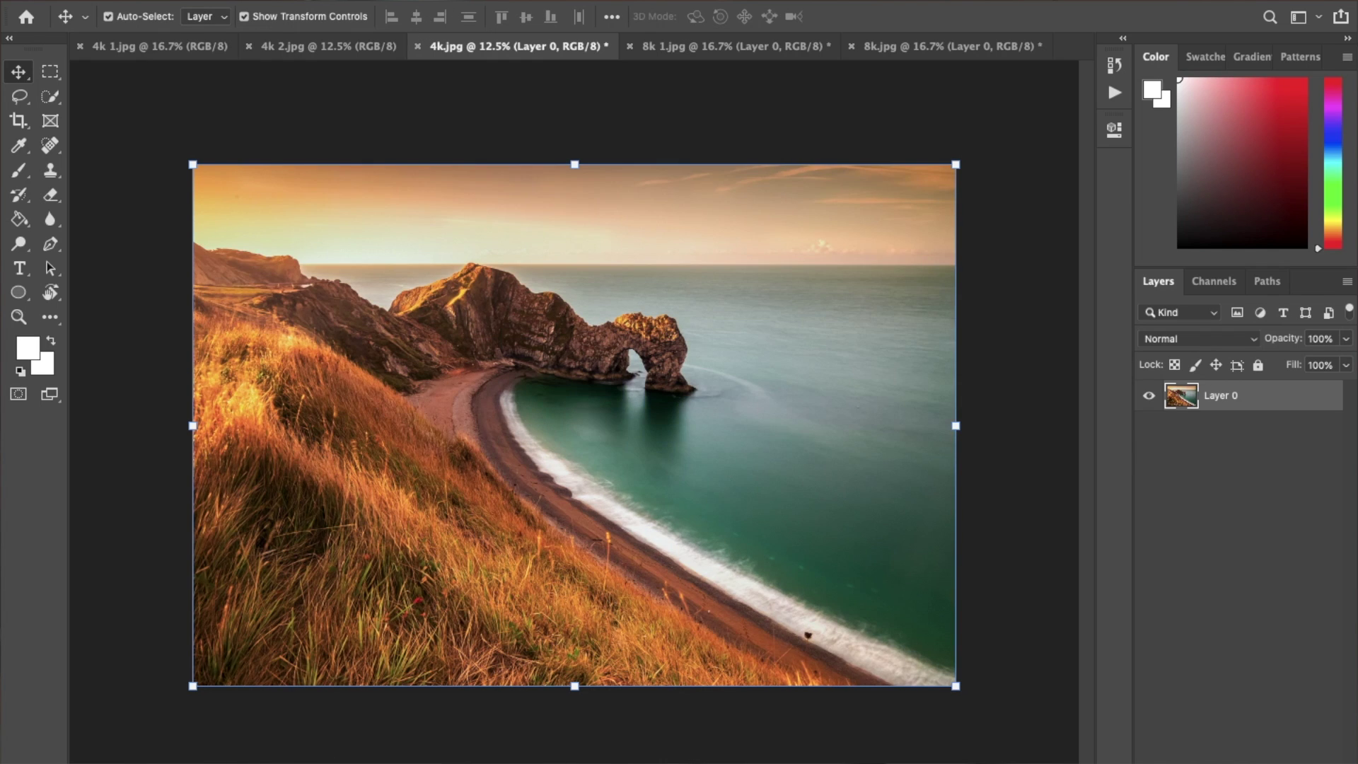
Switch to 4k 2.jpg, unlock its background layer, and open the Camera Raw Filter
click(328, 46)
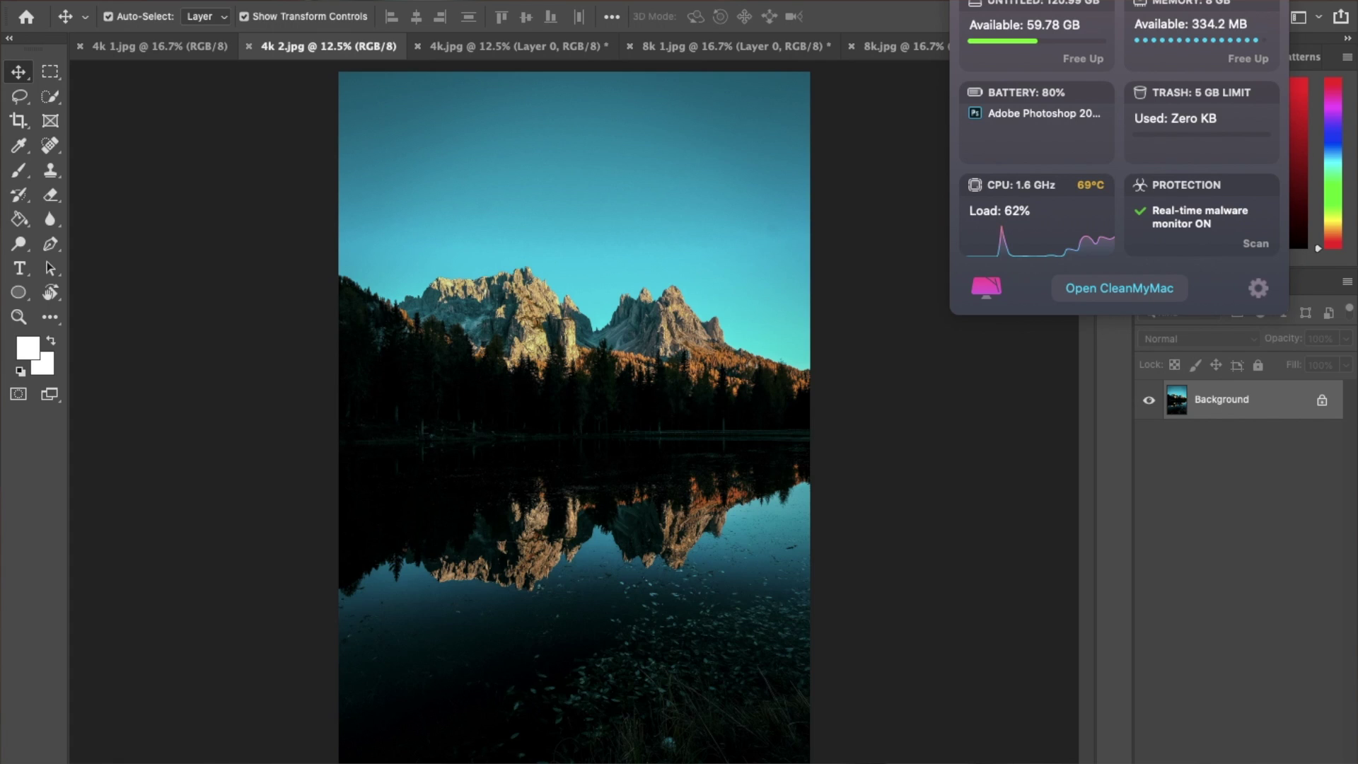
click(438, 46)
click(1322, 402)
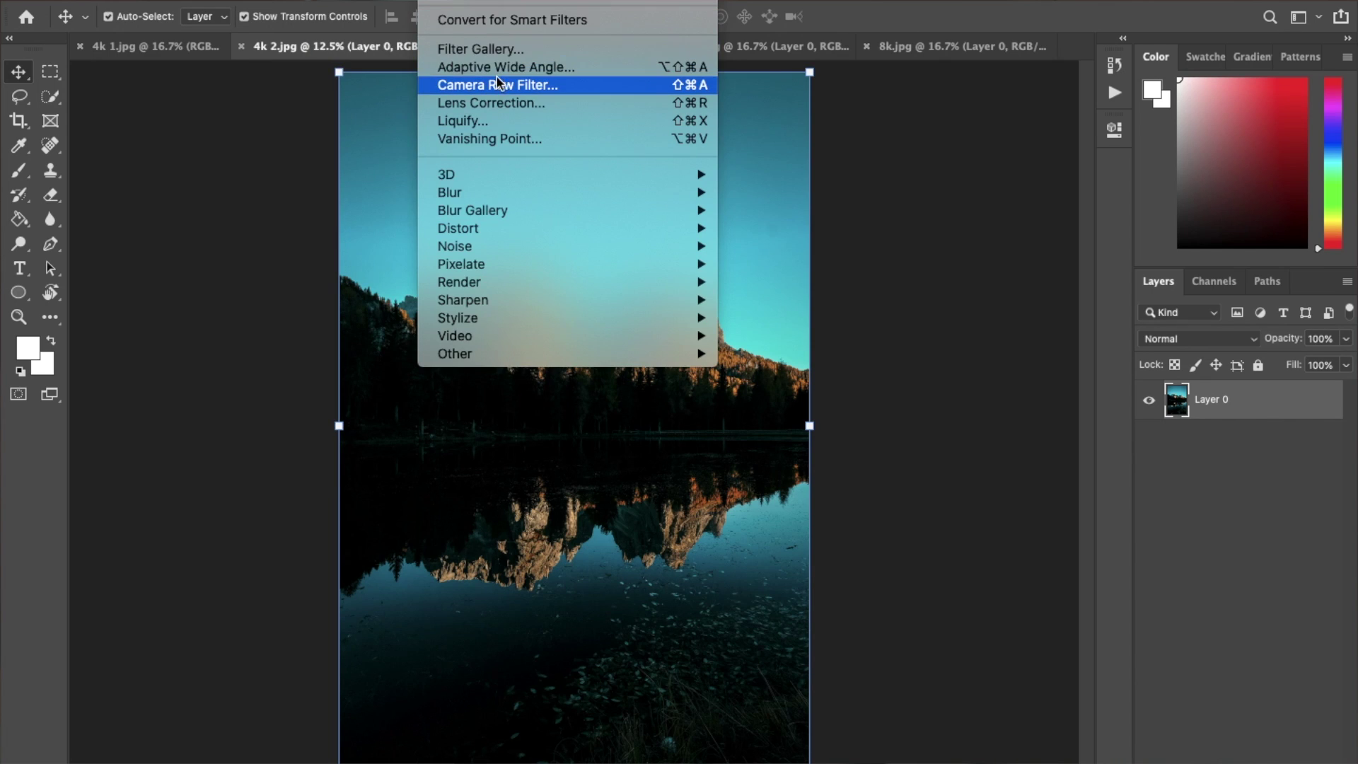
click(545, 85)
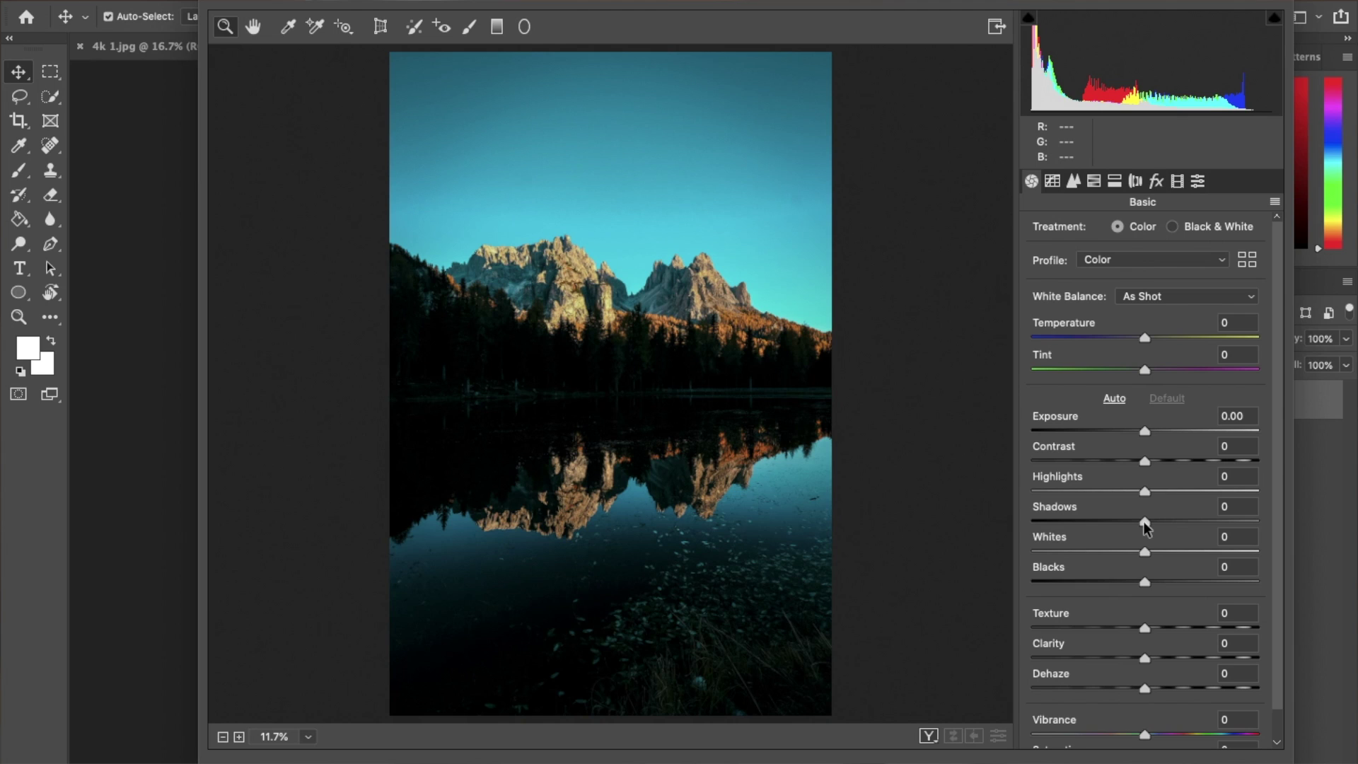
Raise Shadows and Blacks and fine-tune the other basic tone sliders
drag(1145, 522, 1245, 524)
drag(1146, 583, 1258, 582)
drag(1145, 338, 1133, 337)
drag(1144, 431, 1150, 431)
drag(1145, 461, 1096, 462)
drag(1145, 492, 1101, 492)
drag(1144, 551, 1211, 552)
Raise Clarity, compare before and after, and refine Texture, Dehaze and Vibrance
click(1073, 181)
click(1031, 181)
drag(1145, 657, 1177, 657)
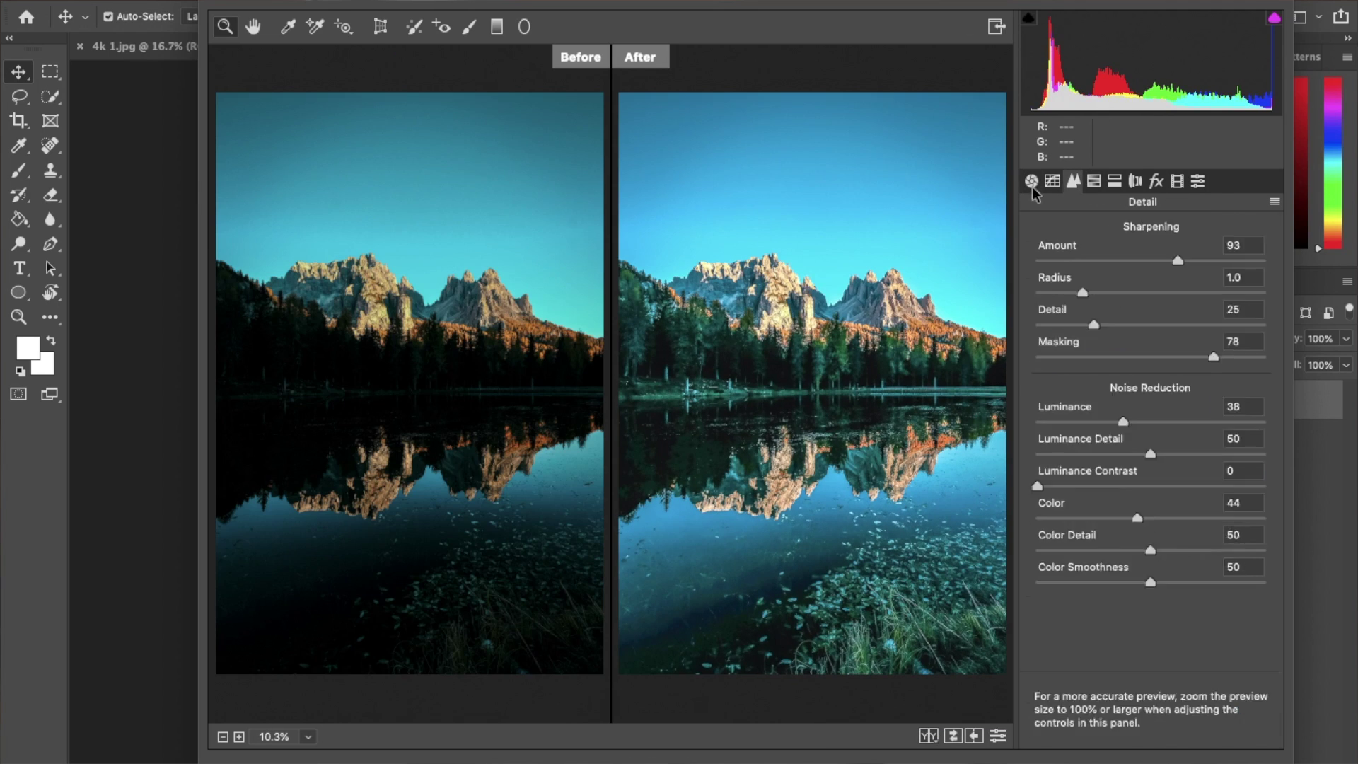
click(1031, 181)
drag(1240, 524, 1189, 525)
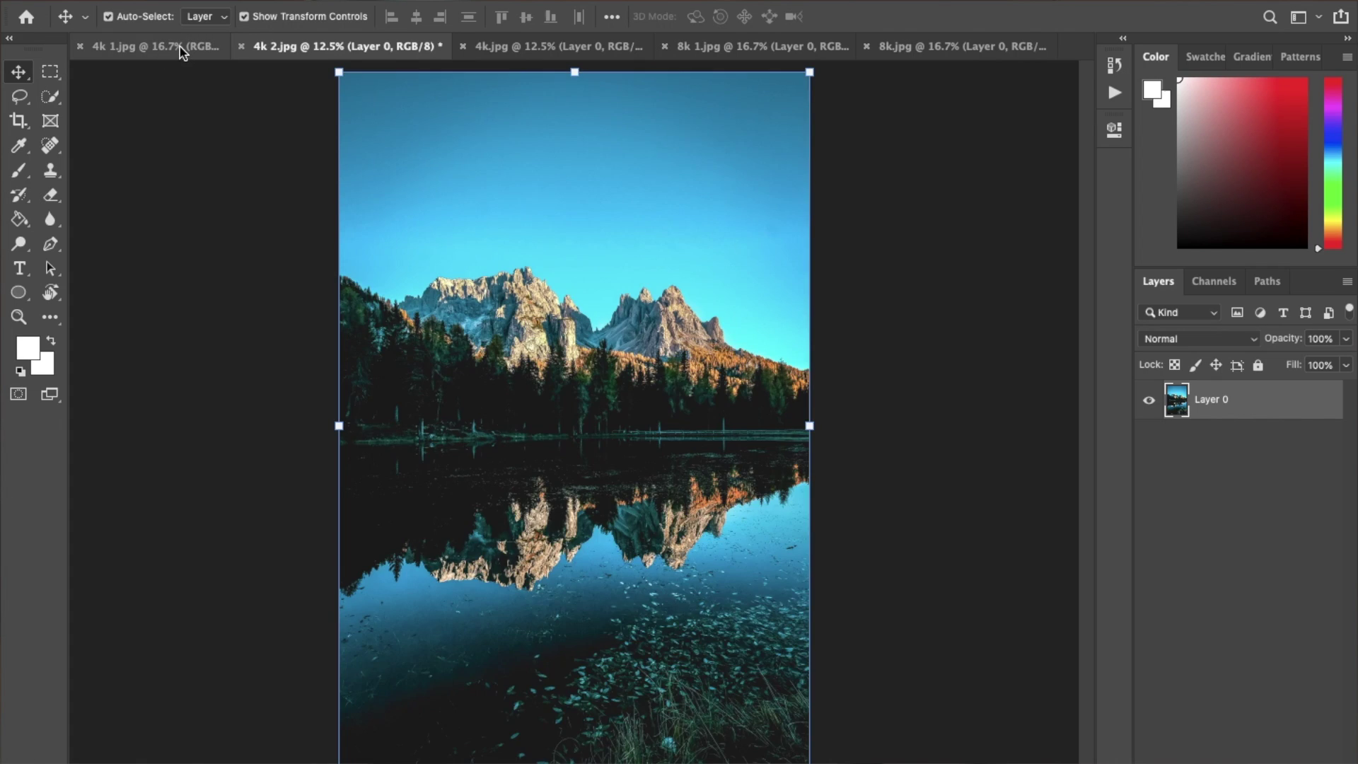
Unlock the 4k 1.jpg layer and cool it to Temperature -10 in Camera Raw
click(182, 48)
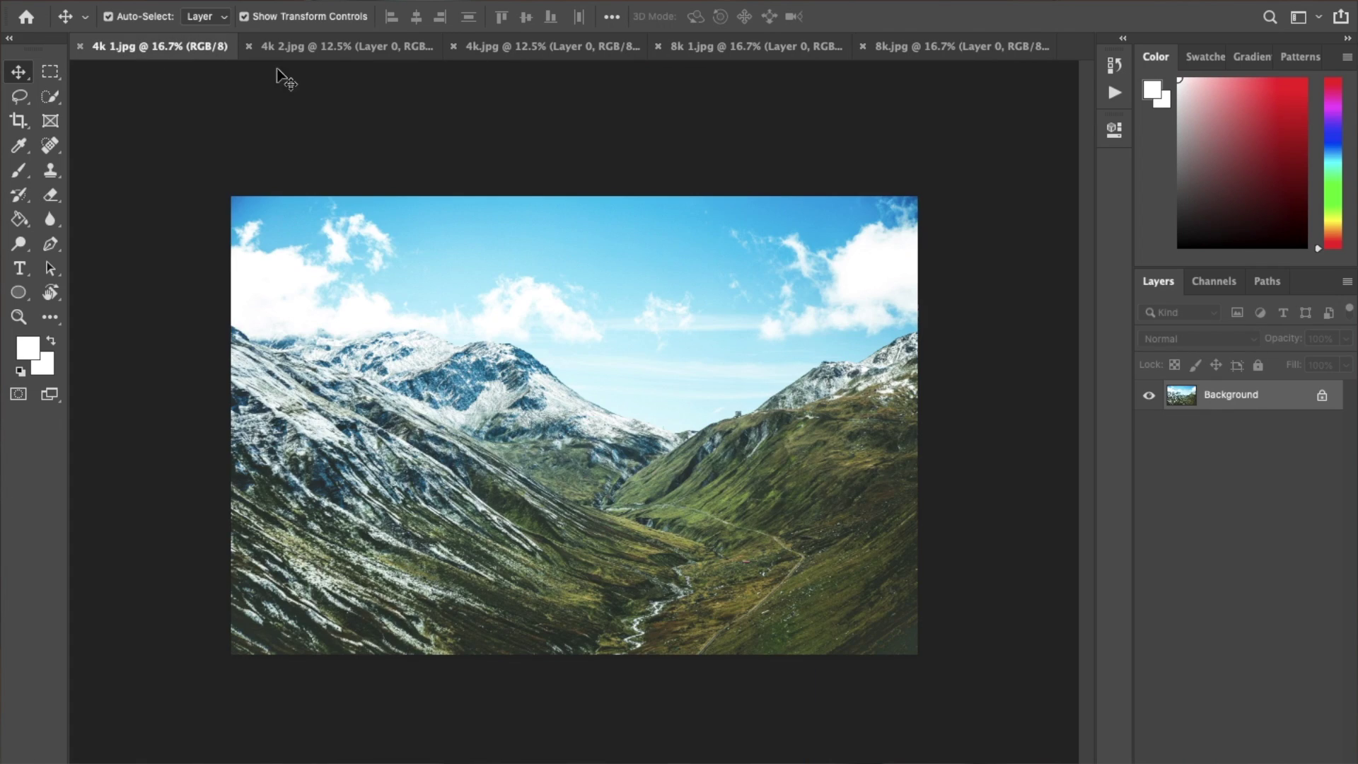
click(1322, 405)
click(438, 1)
click(495, 85)
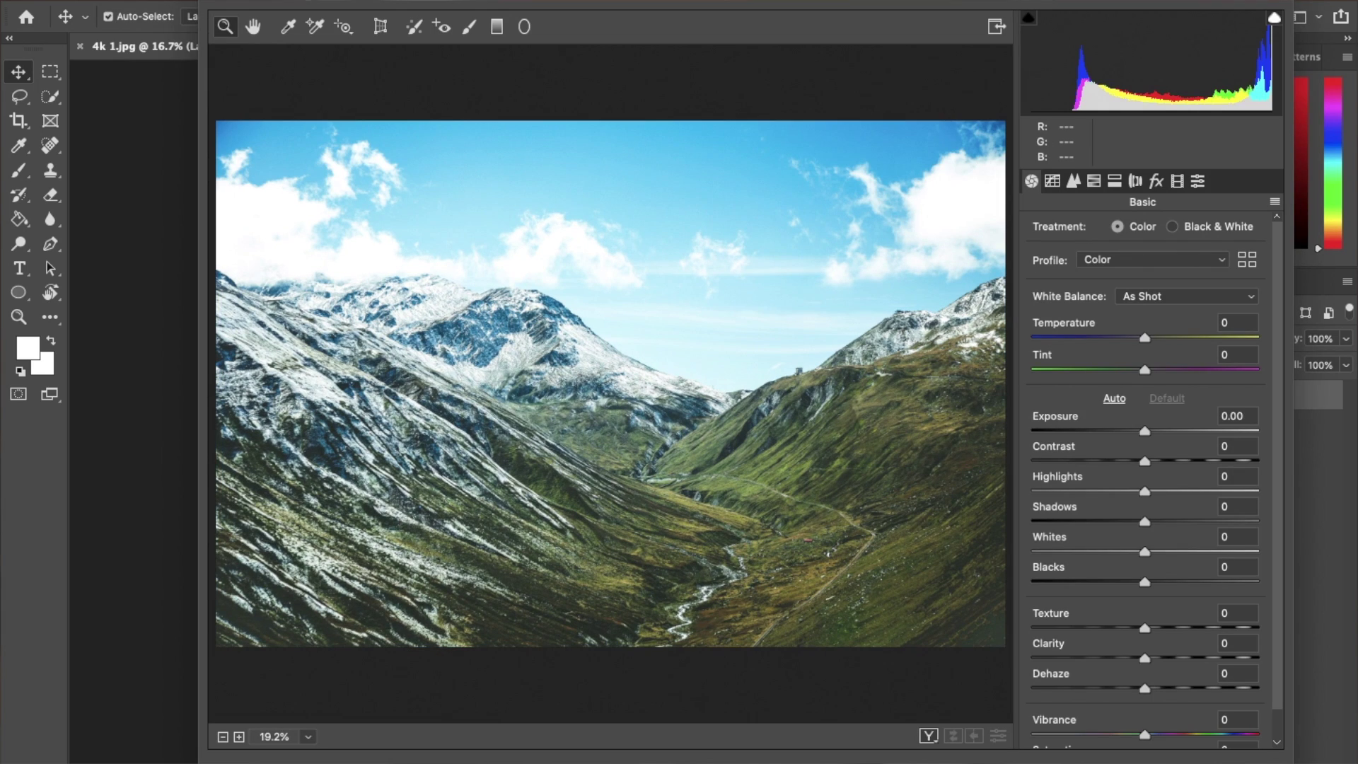
click(1223, 328)
text(-25)
key(BackSpace)
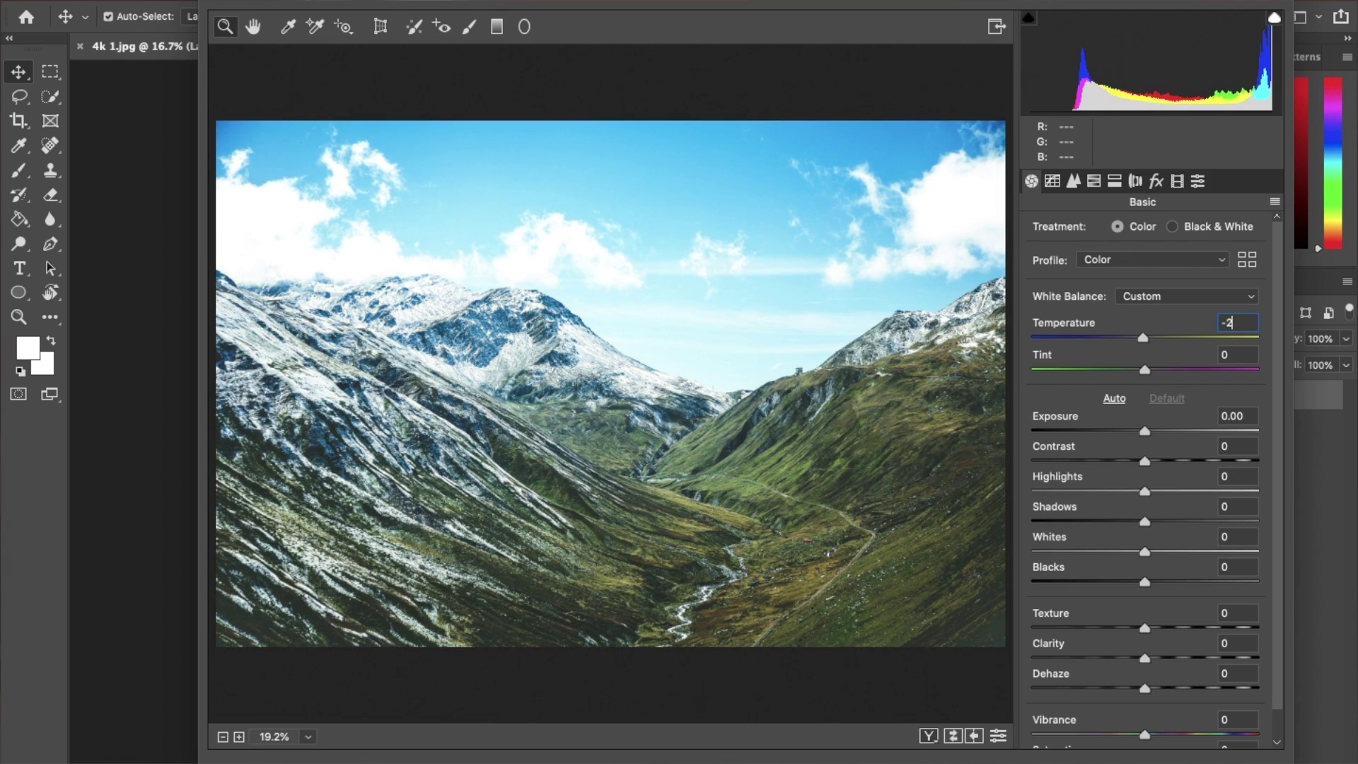
text(2)
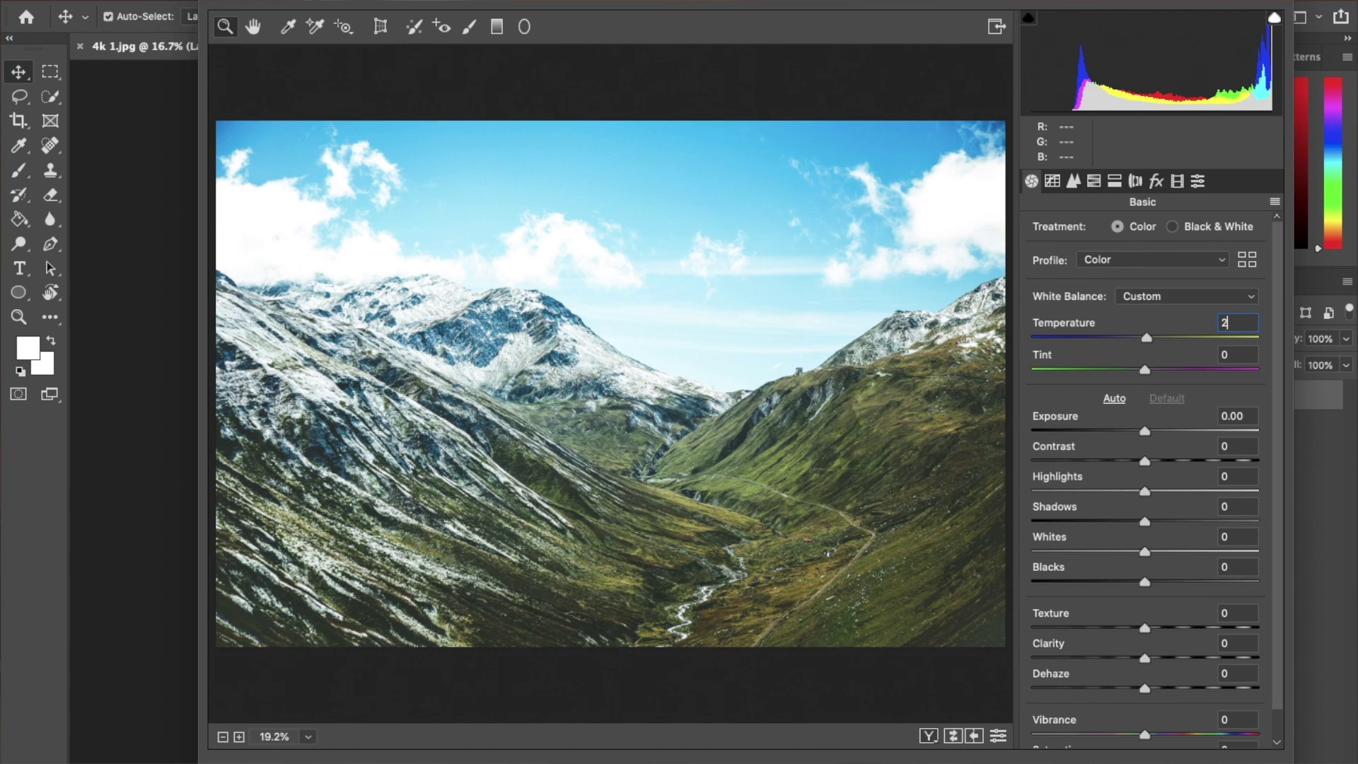
text(-10)
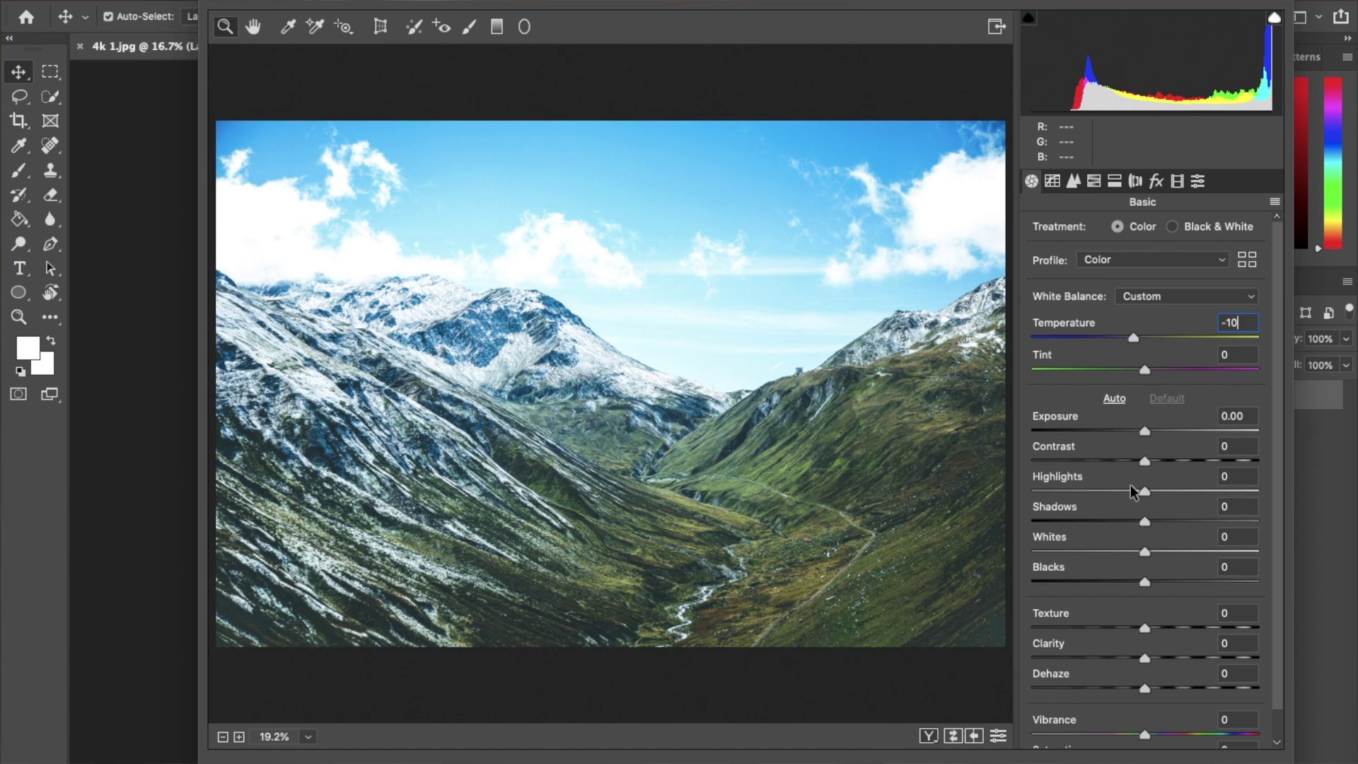
Raise Contrast to +20 and check the before-and-after comparison
drag(1145, 460, 1167, 461)
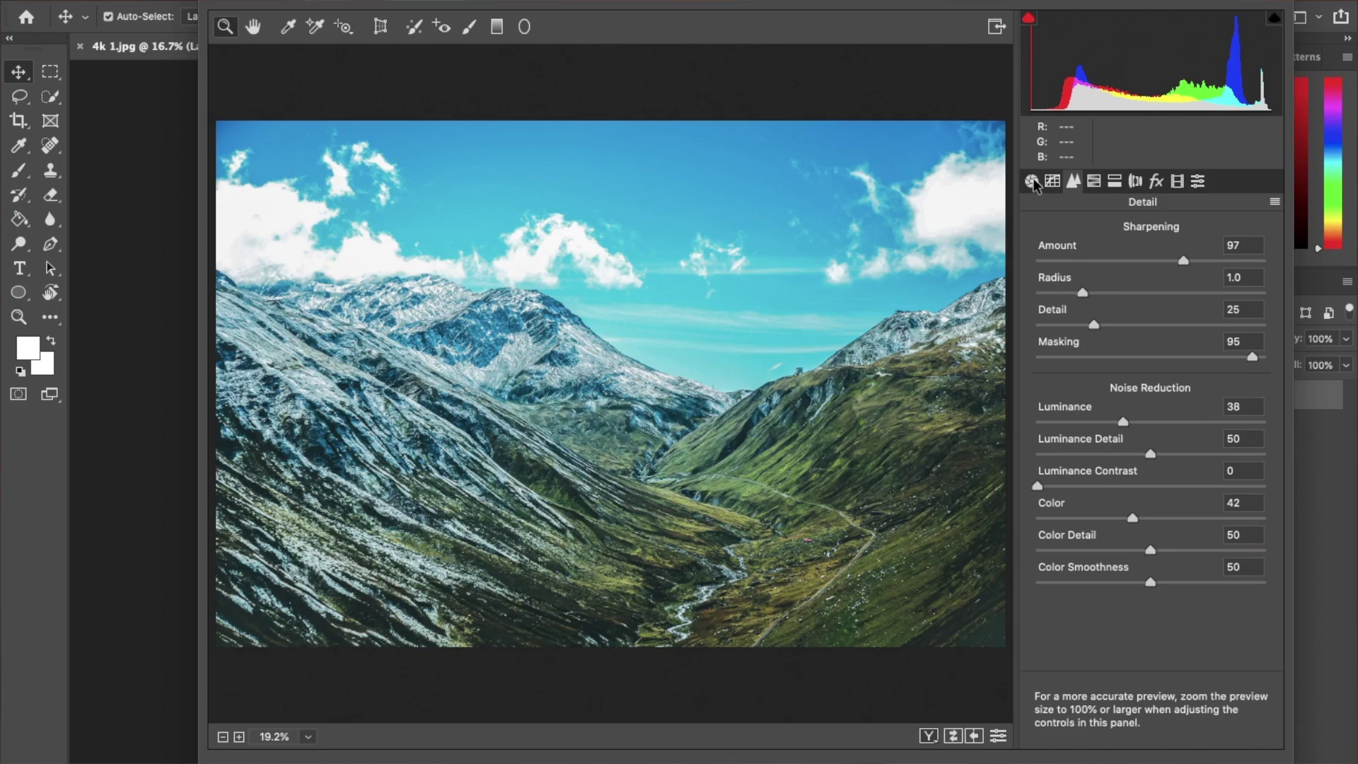
click(1032, 181)
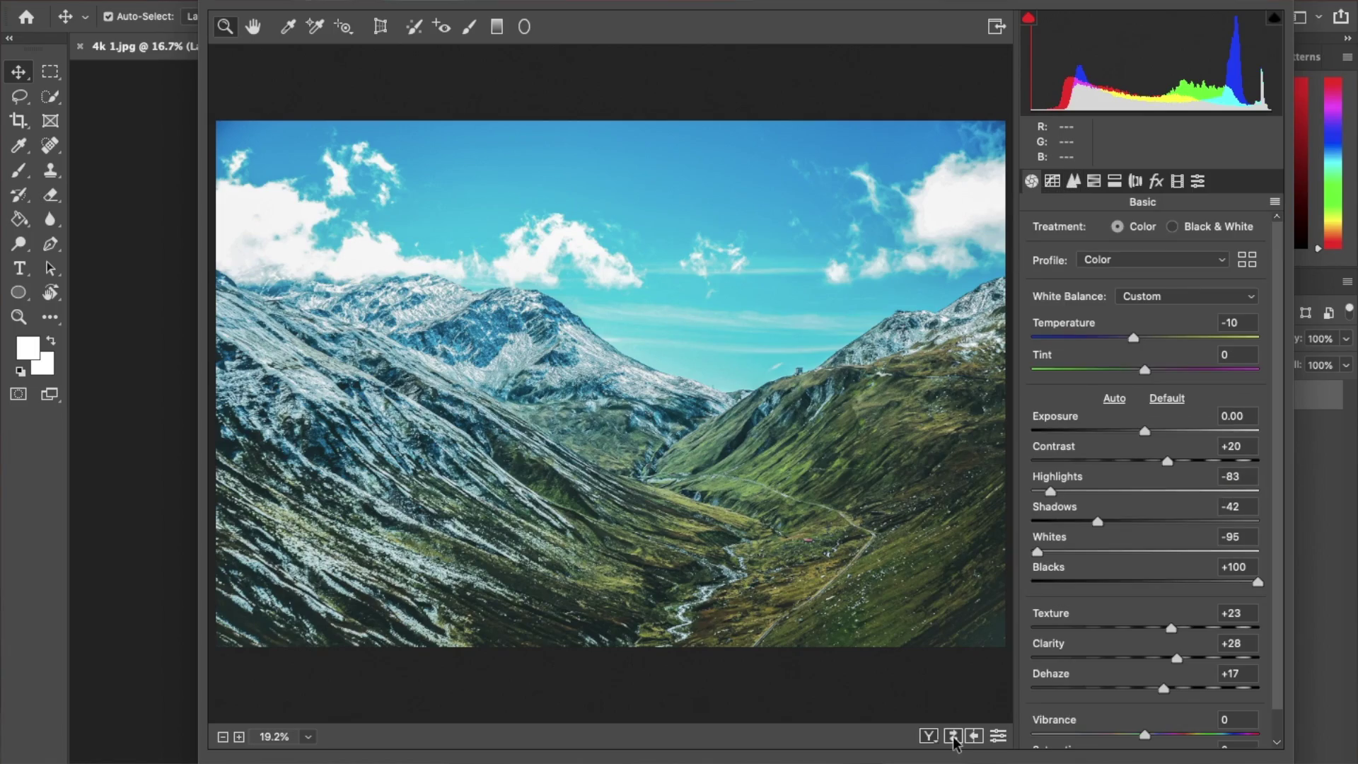
click(928, 737)
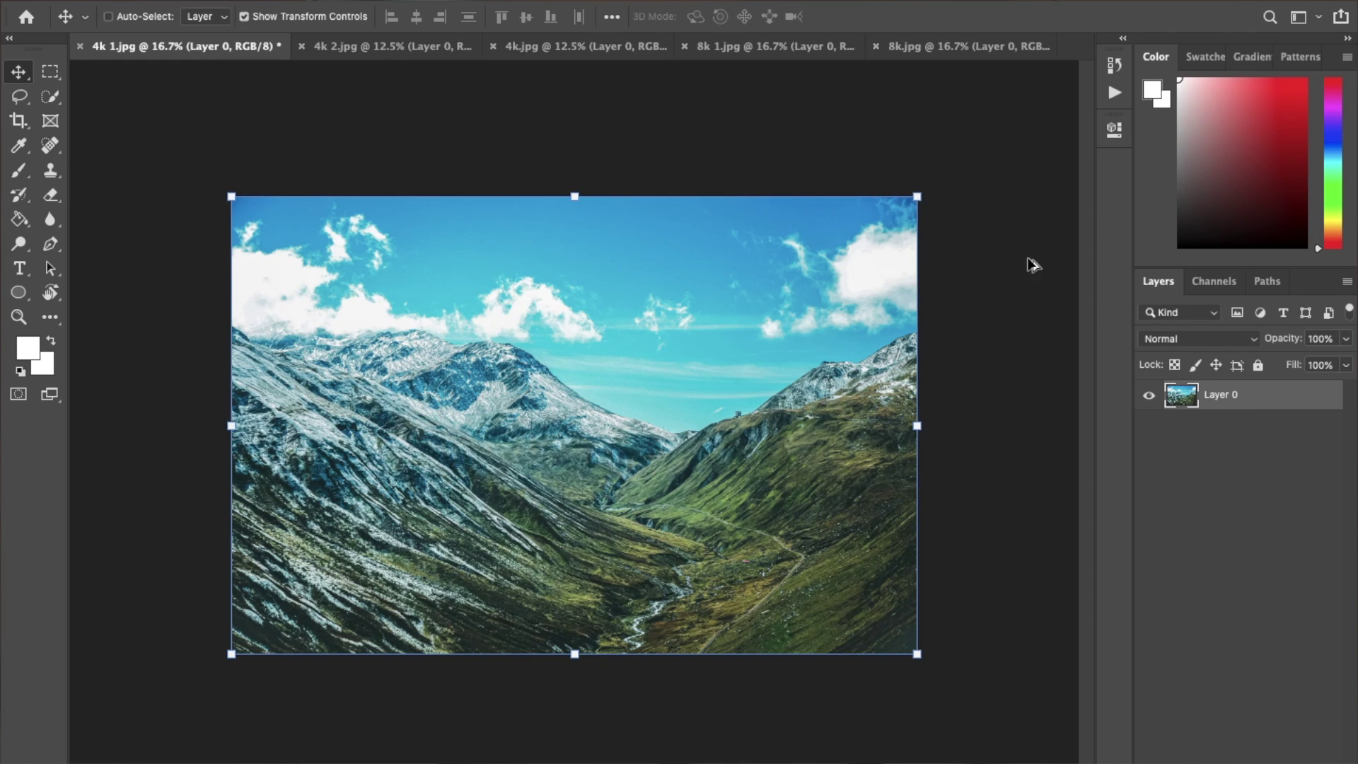
Save 4k 1.jpg as a Maximum-quality JPEG copy, 4k 1 copy.jpg
key(super+shift+s)
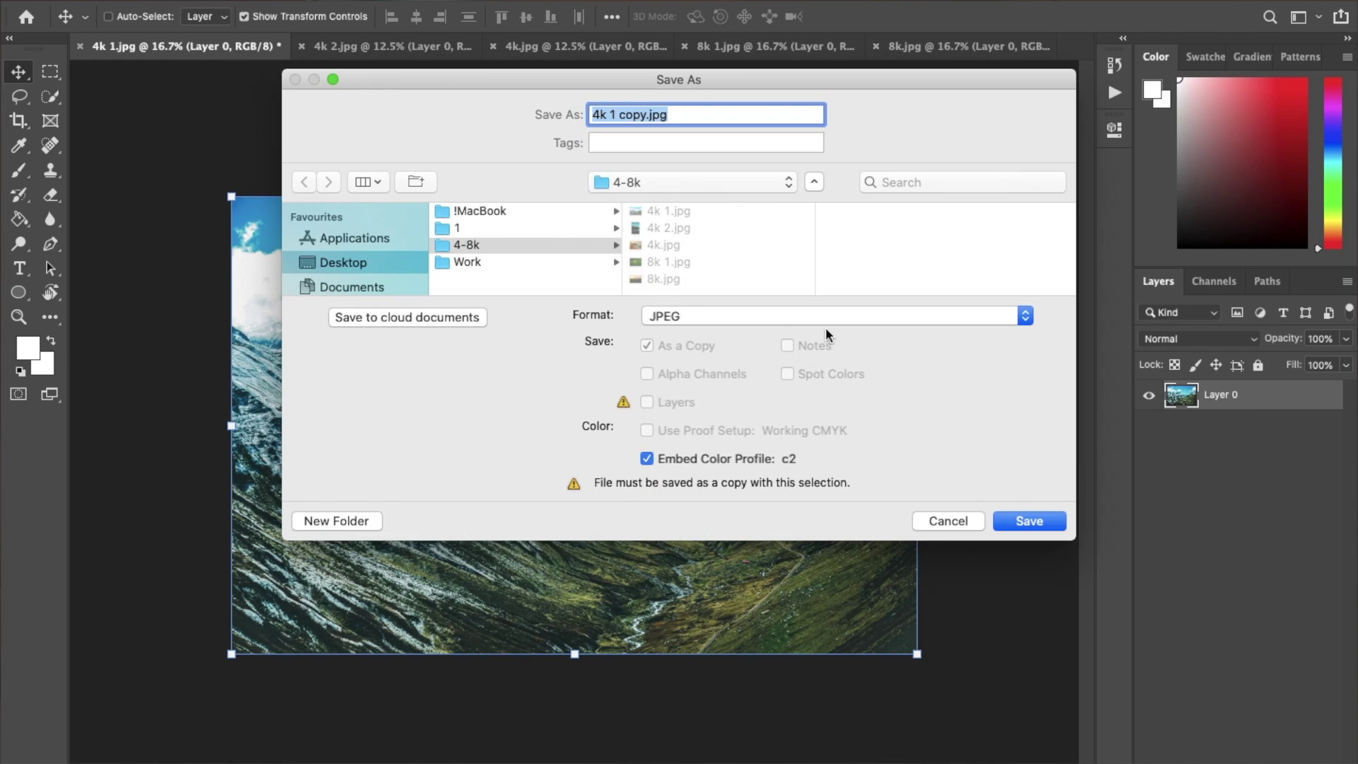
key(Return)
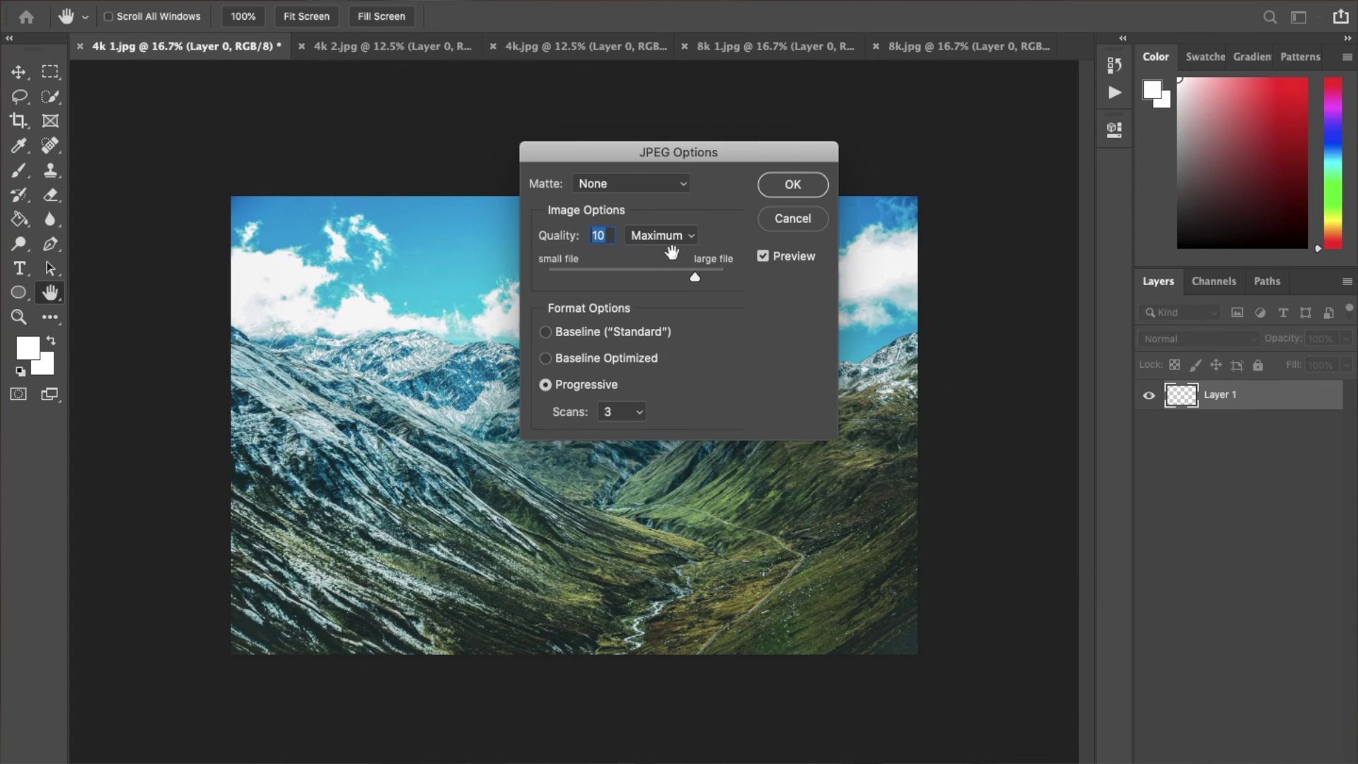
click(655, 235)
click(791, 182)
click(812, 187)
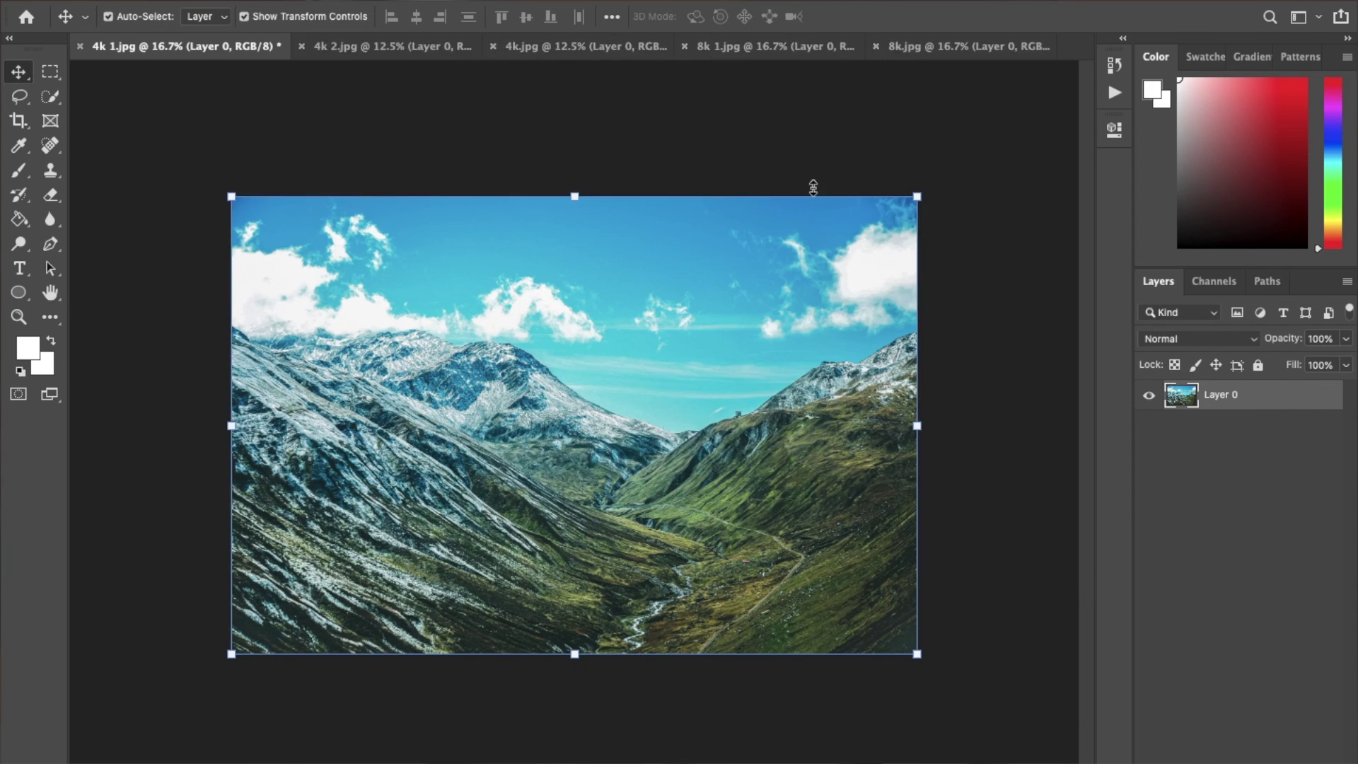
Save a JPEG copy of the mountain-lake photo 4k 2.jpg
click(344, 49)
key(super+shift+s)
key(Return)
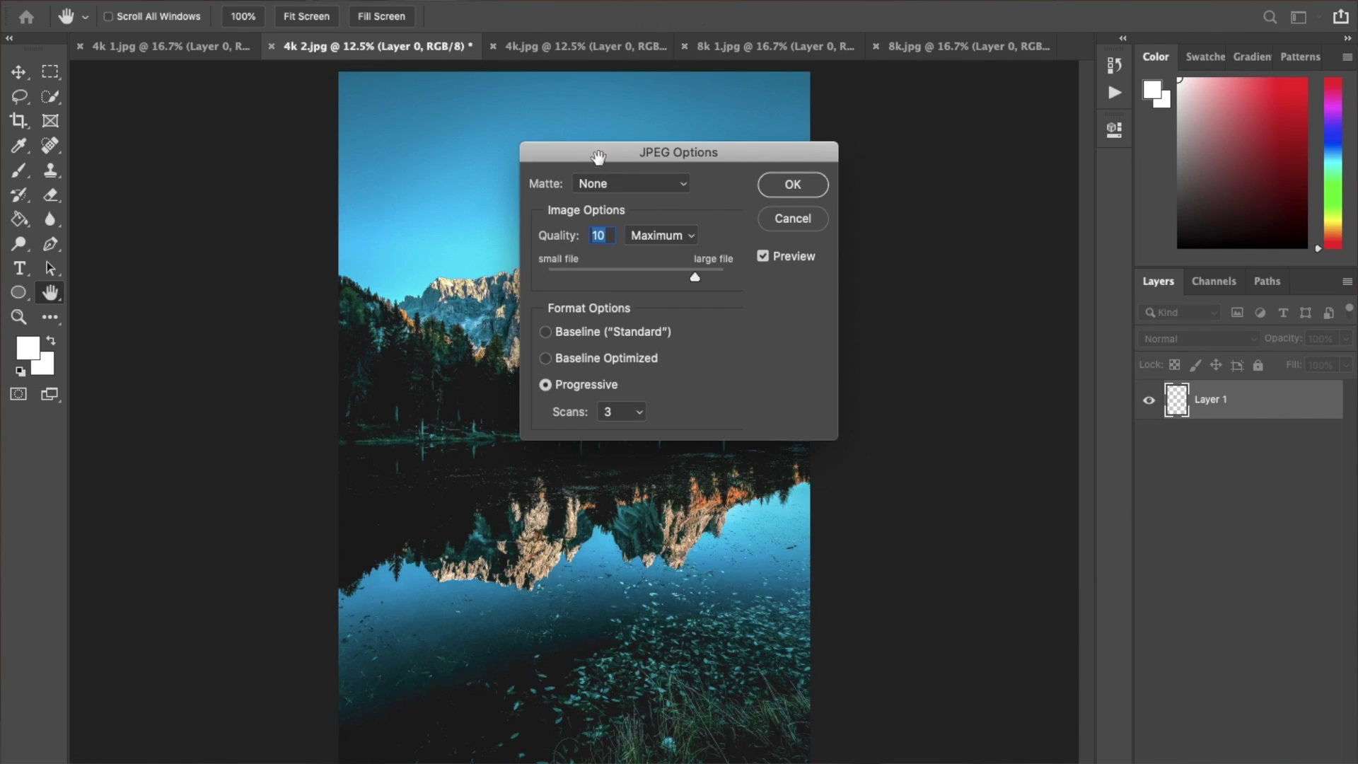
key(Return)
Save JPEG copies of 4k.jpg, 8k 1.jpg and 8k.jpg
click(603, 56)
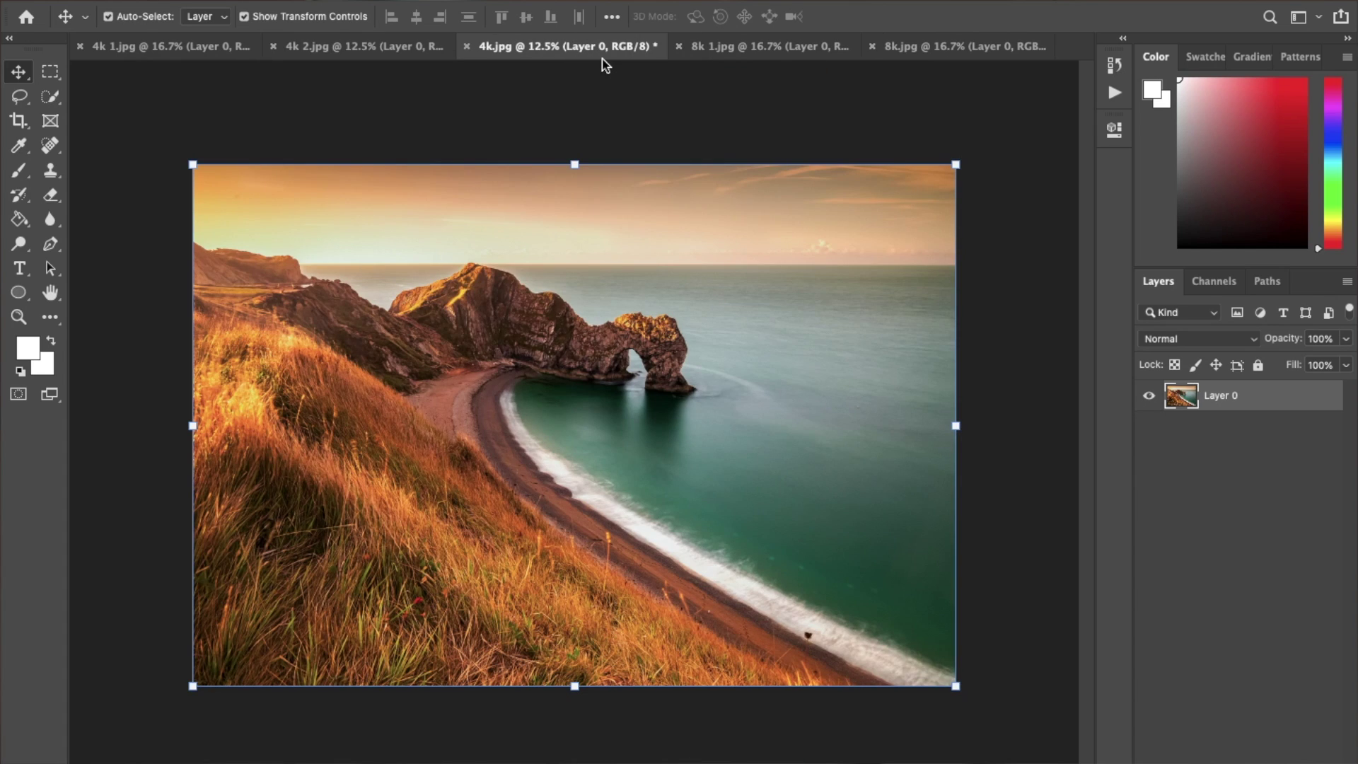
key(super+shift+s)
key(Return)
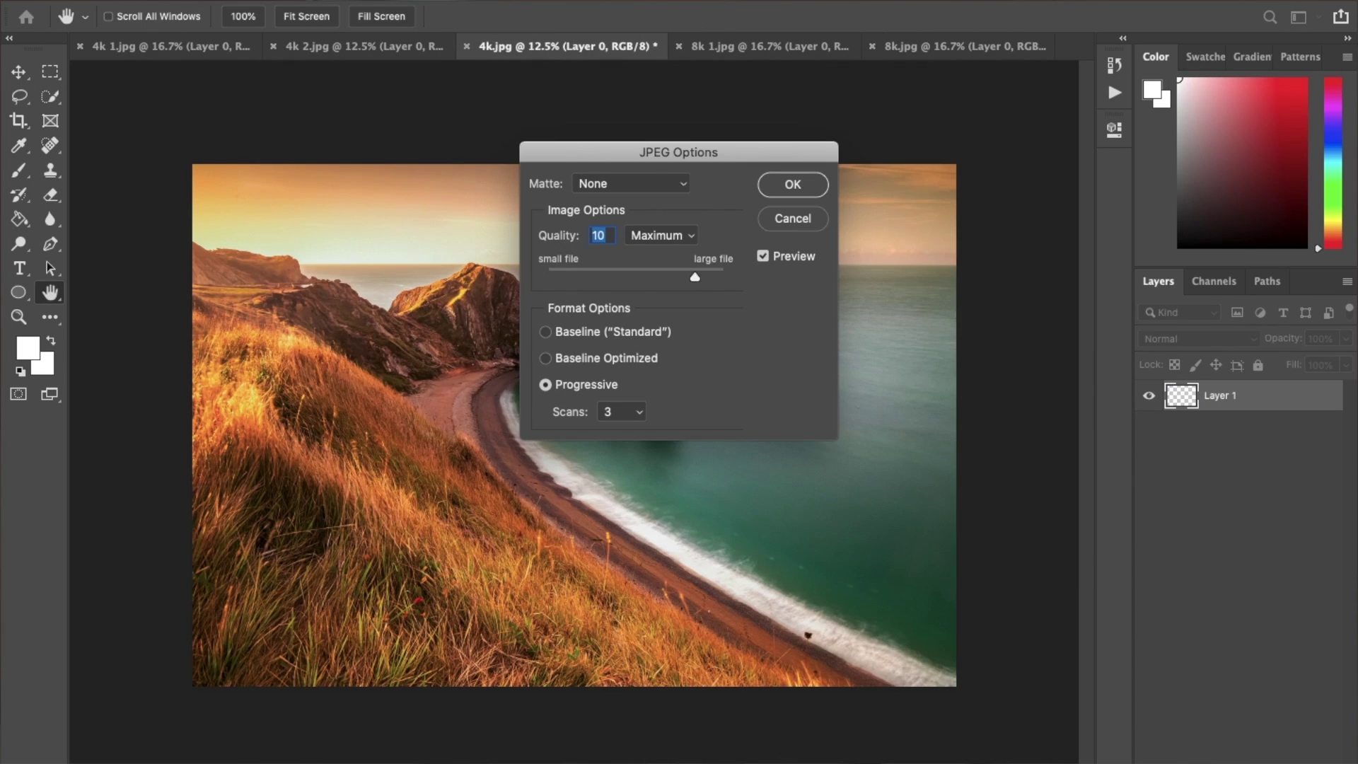
key(Return)
click(764, 48)
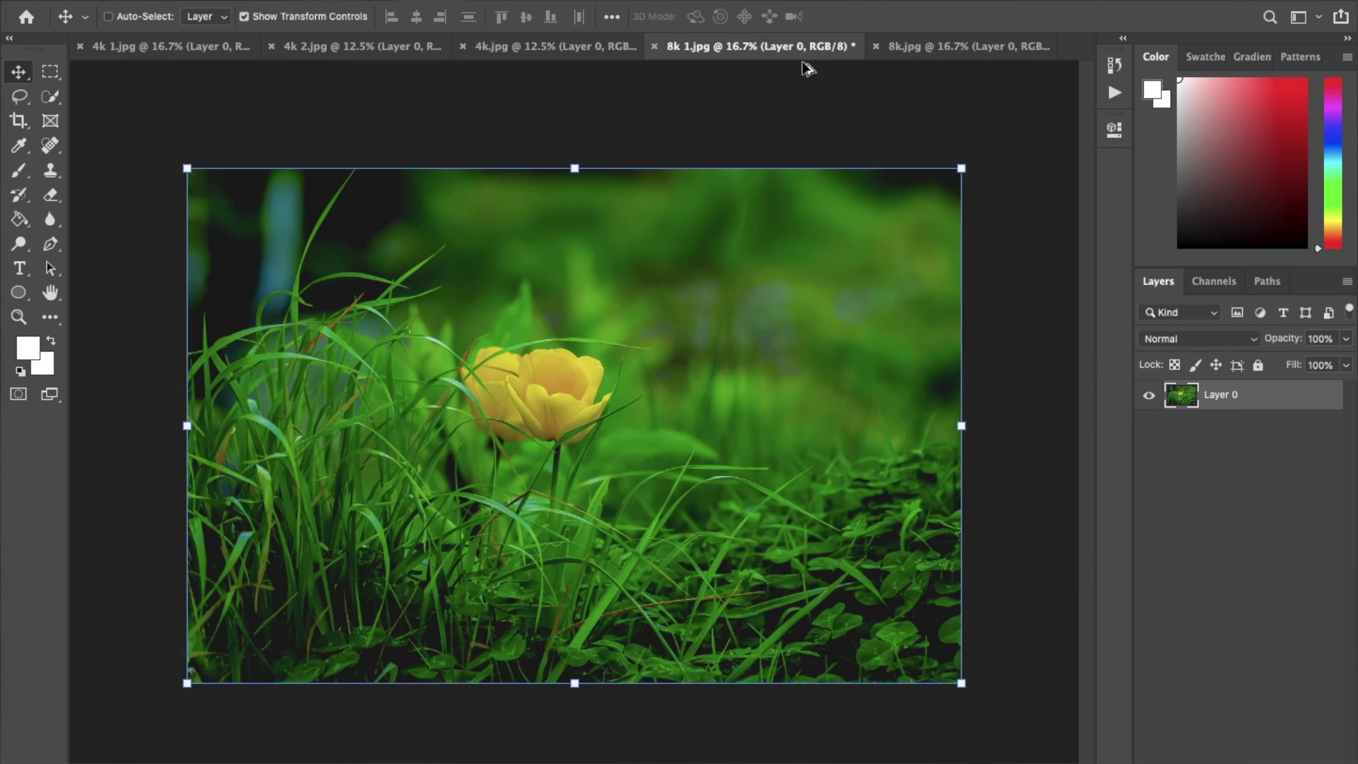
key(super+shift+s)
key(Return)
key(Return)
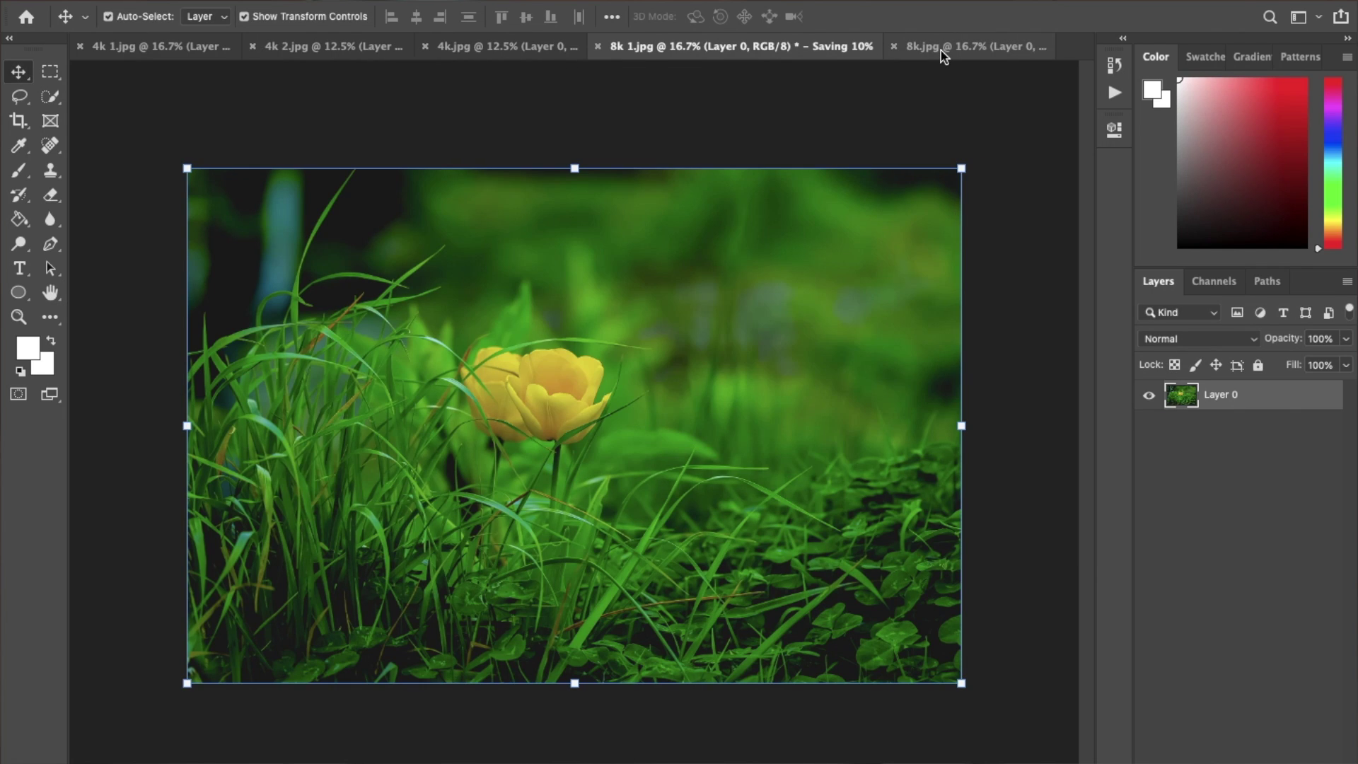
click(943, 49)
key(super+shift+s)
key(Return)
key(Return)
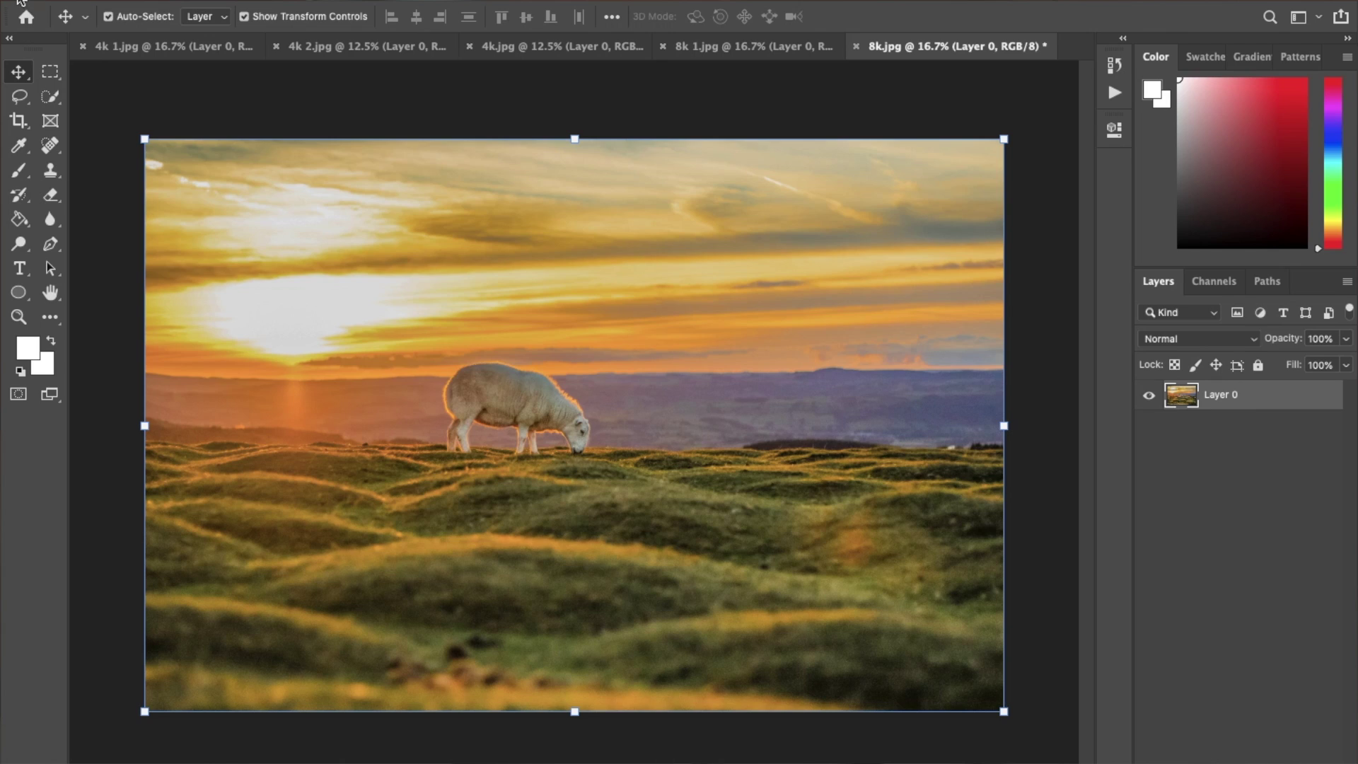
Close all five documents, discarding changes to the originals
key(super+w)
click(625, 275)
key(super+w)
click(624, 275)
click(623, 273)
click(623, 275)
click(625, 276)
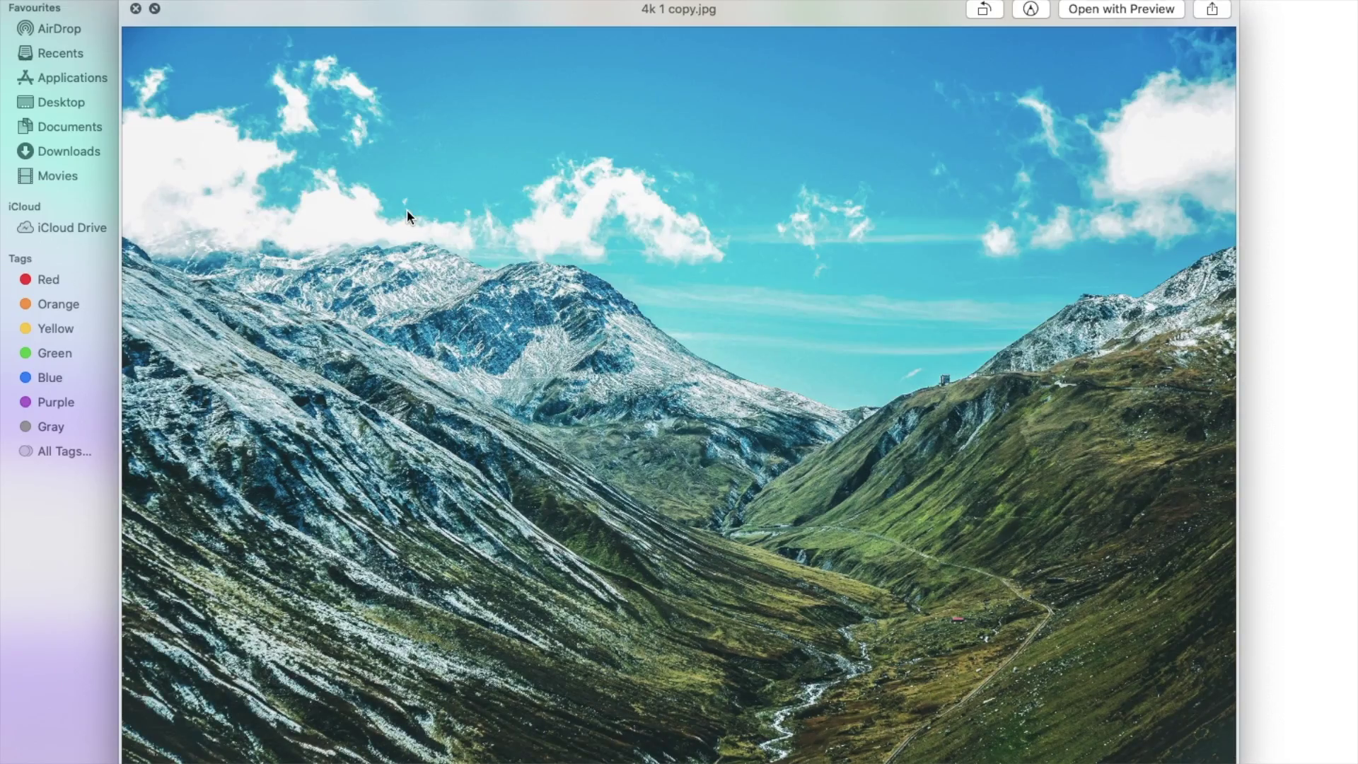
Compare 4k 2.jpg and 4k.jpg with their graded copies in Quick Look
key(space)
key(Right)
key(Right)
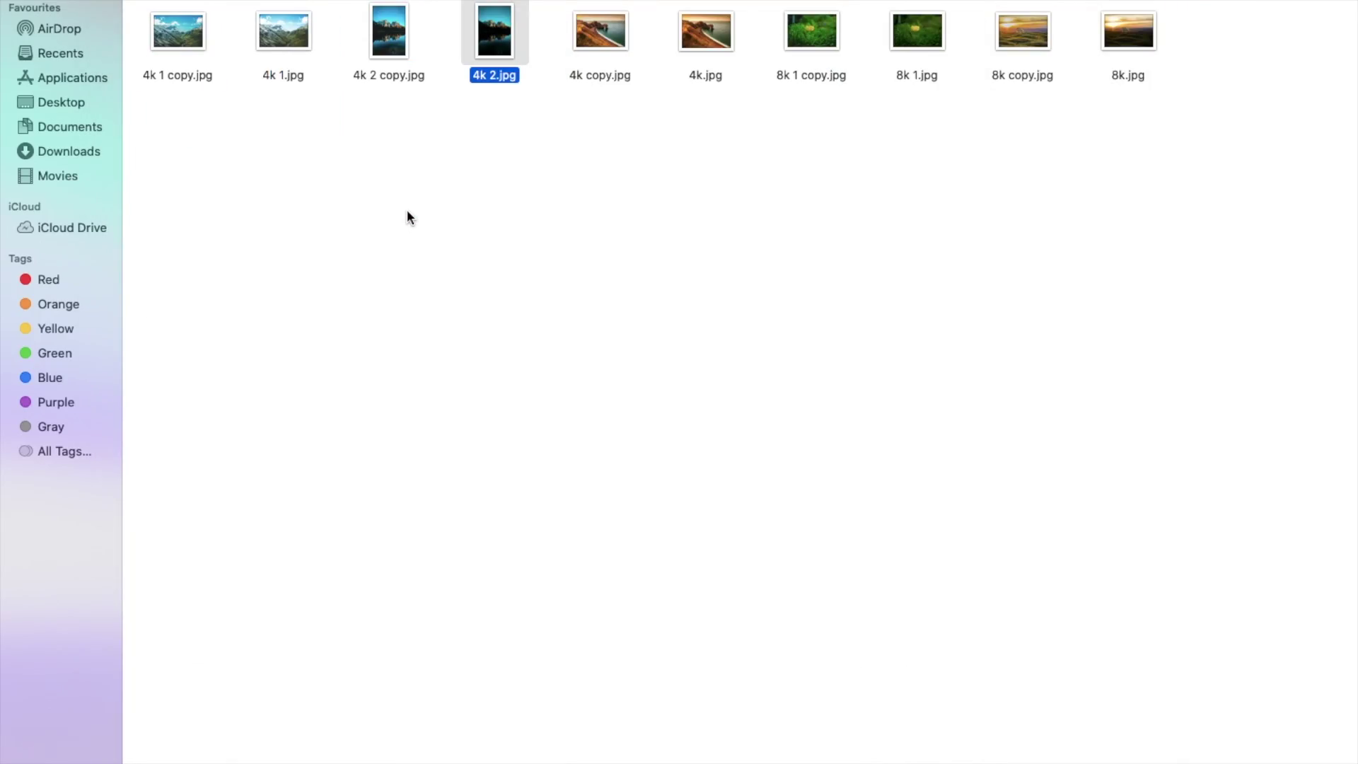
key(space)
key(Left)
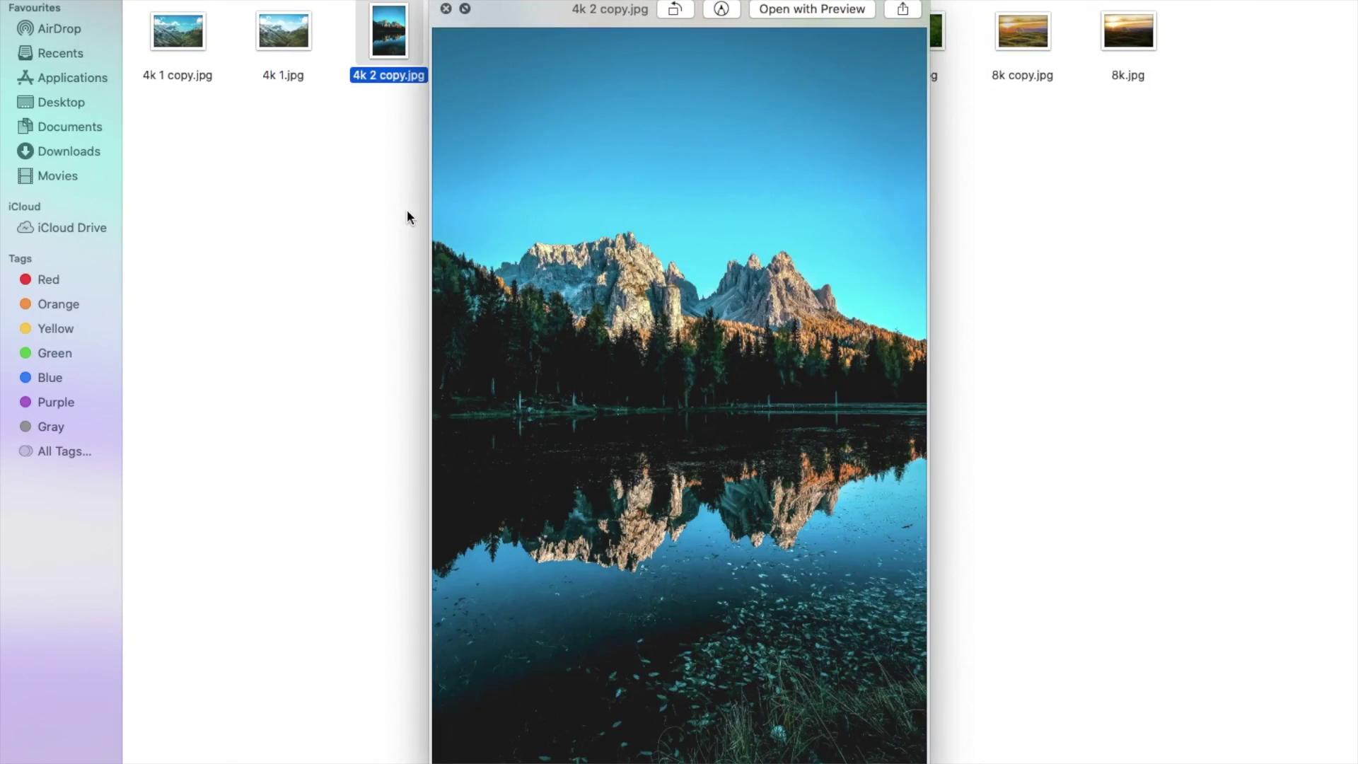
key(space)
key(Right)
key(Right)
key(Right)
key(space)
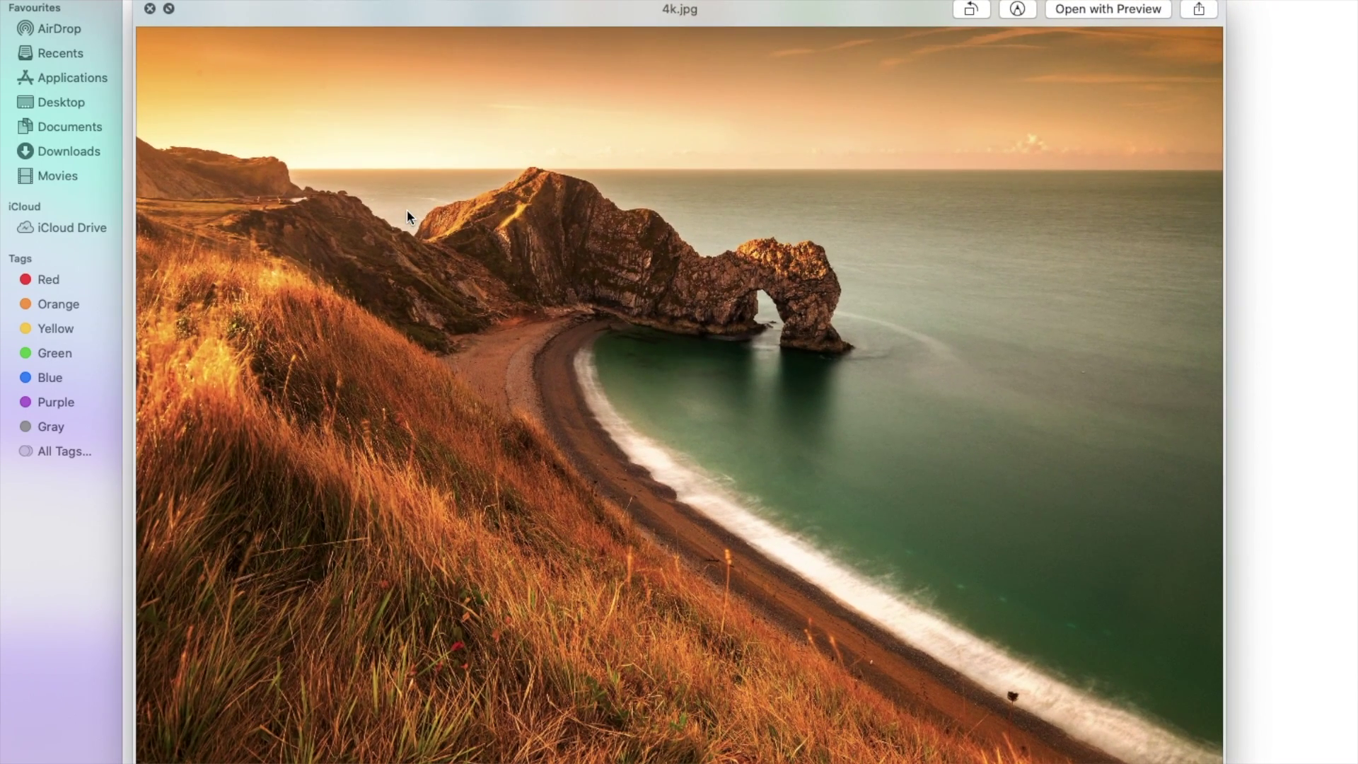
key(Left)
key(Right)
key(space)
Compare 8k 1.jpg and 8k.jpg with their copies, settling on 8k copy.jpg
key(Right)
key(Right)
key(space)
key(Right)
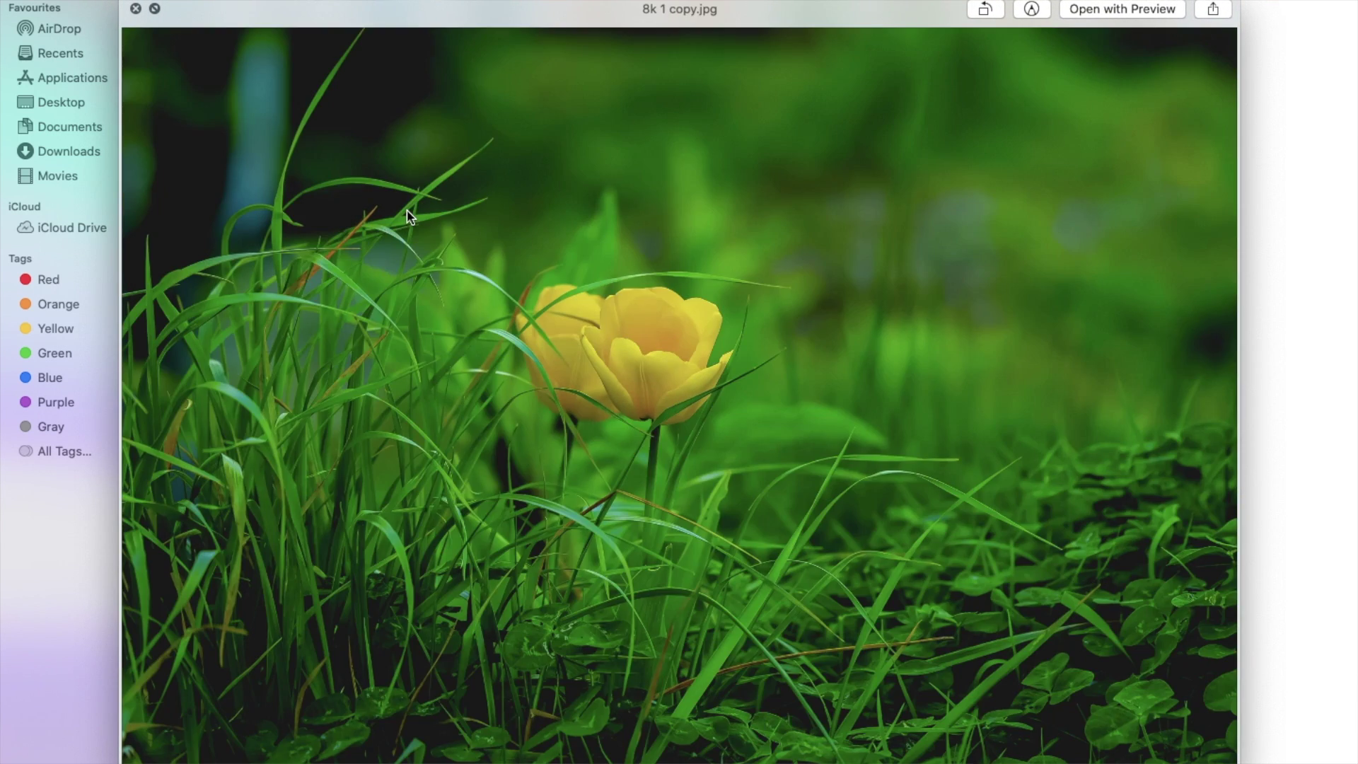
key(space)
key(Right)
key(Right)
key(Right)
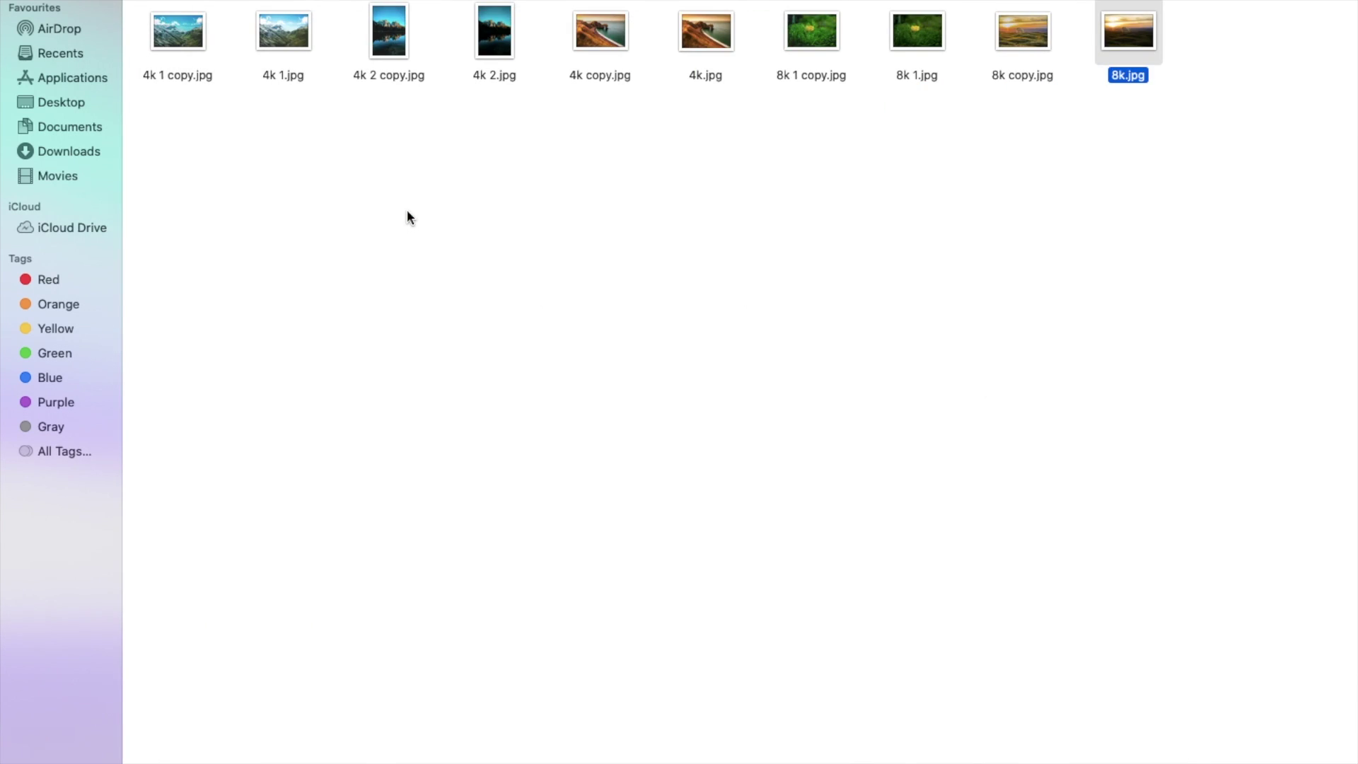
key(space)
key(Left)
key(Right)
key(Left)
key(Right)
key(Left)
key(Right)
key(Left)
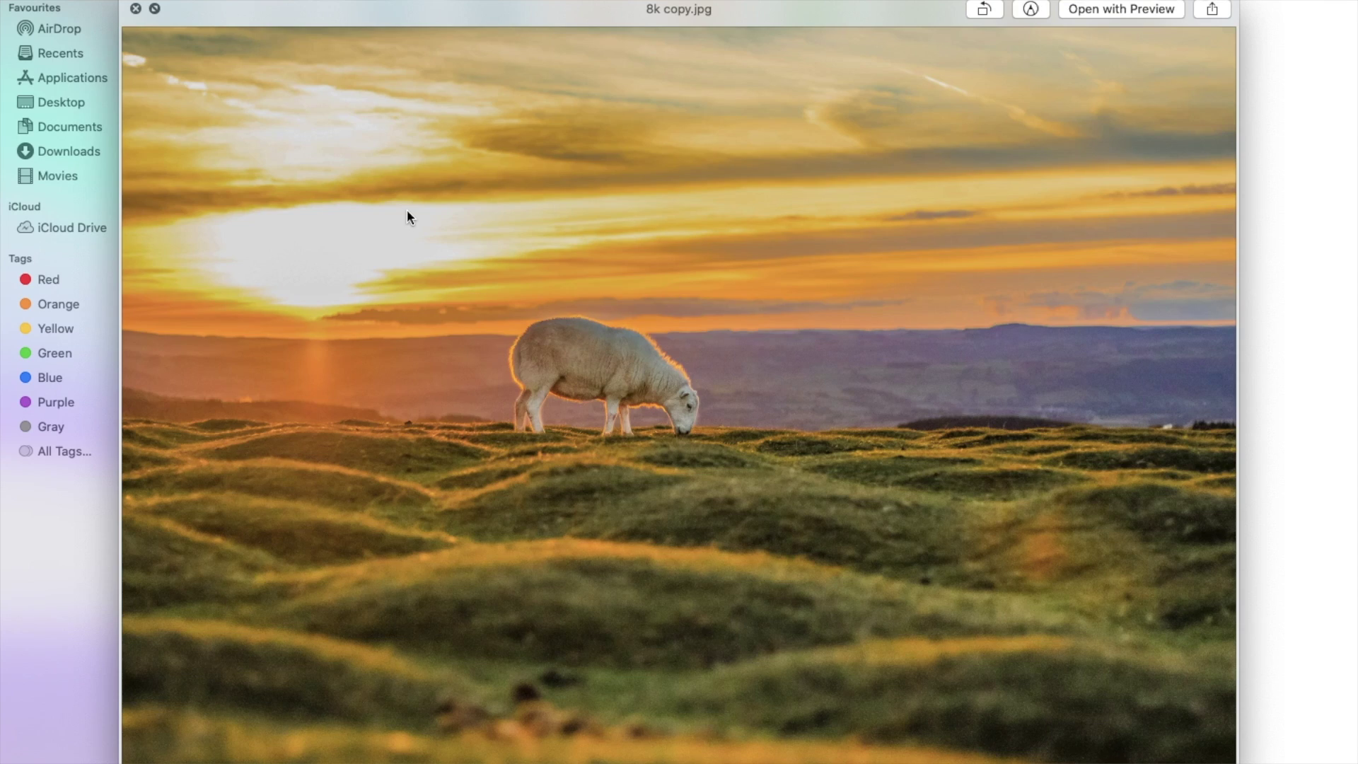
Expand the 8k copy.jpg Quick Look preview to full screen
click(155, 9)
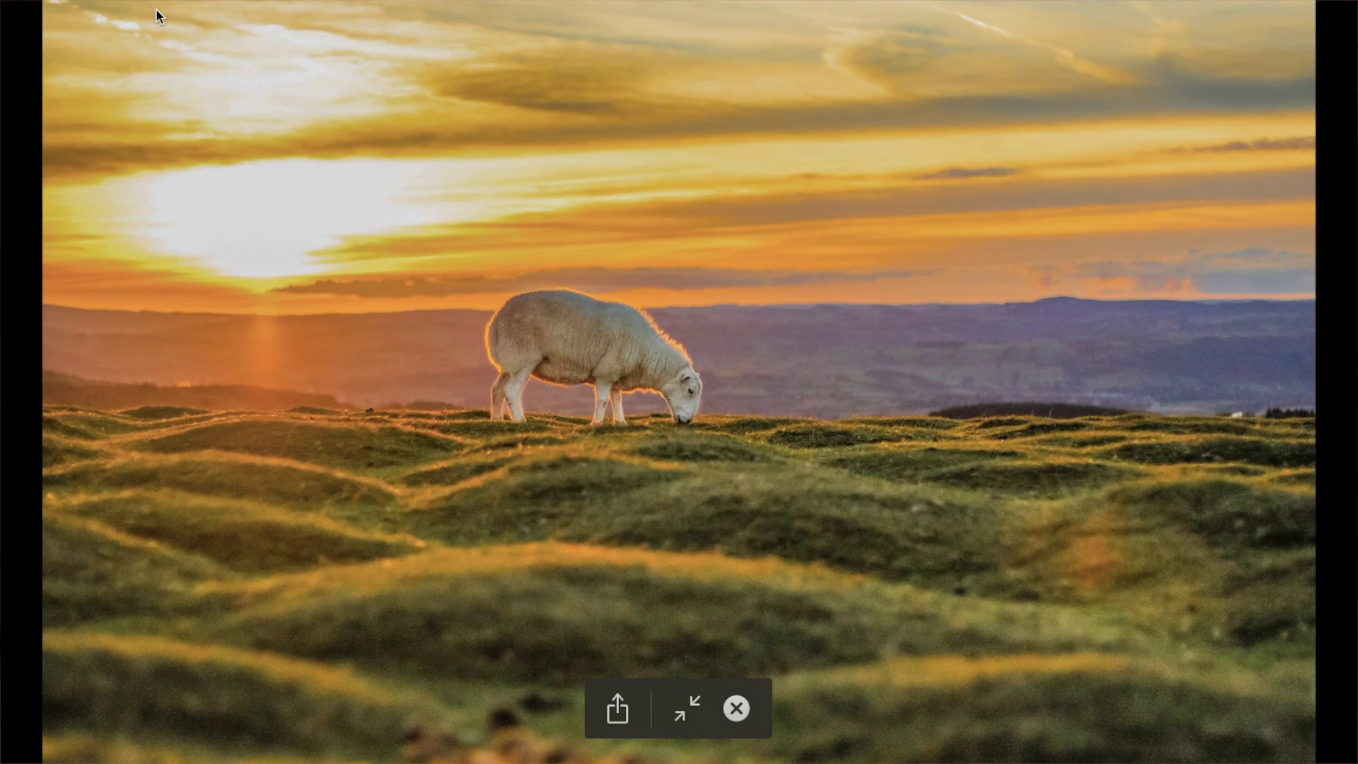